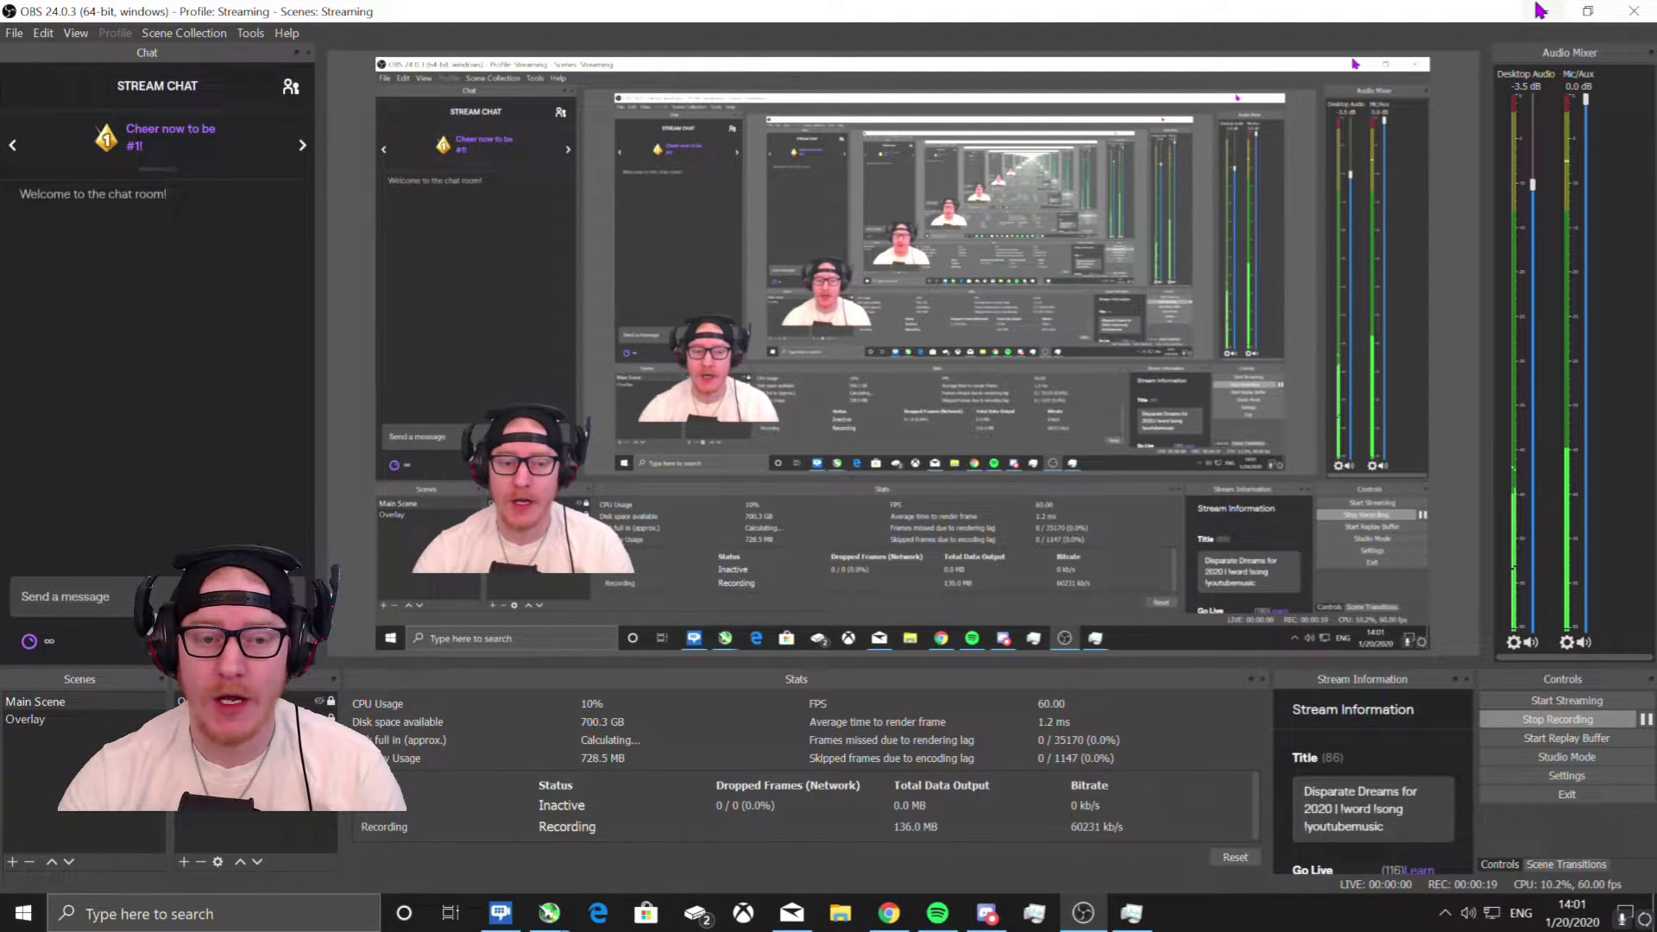
Open your Last.fm profile page from the avatar and scroll down to the footer.
{"action": "left_click", "coordinate": [1541, 11]}
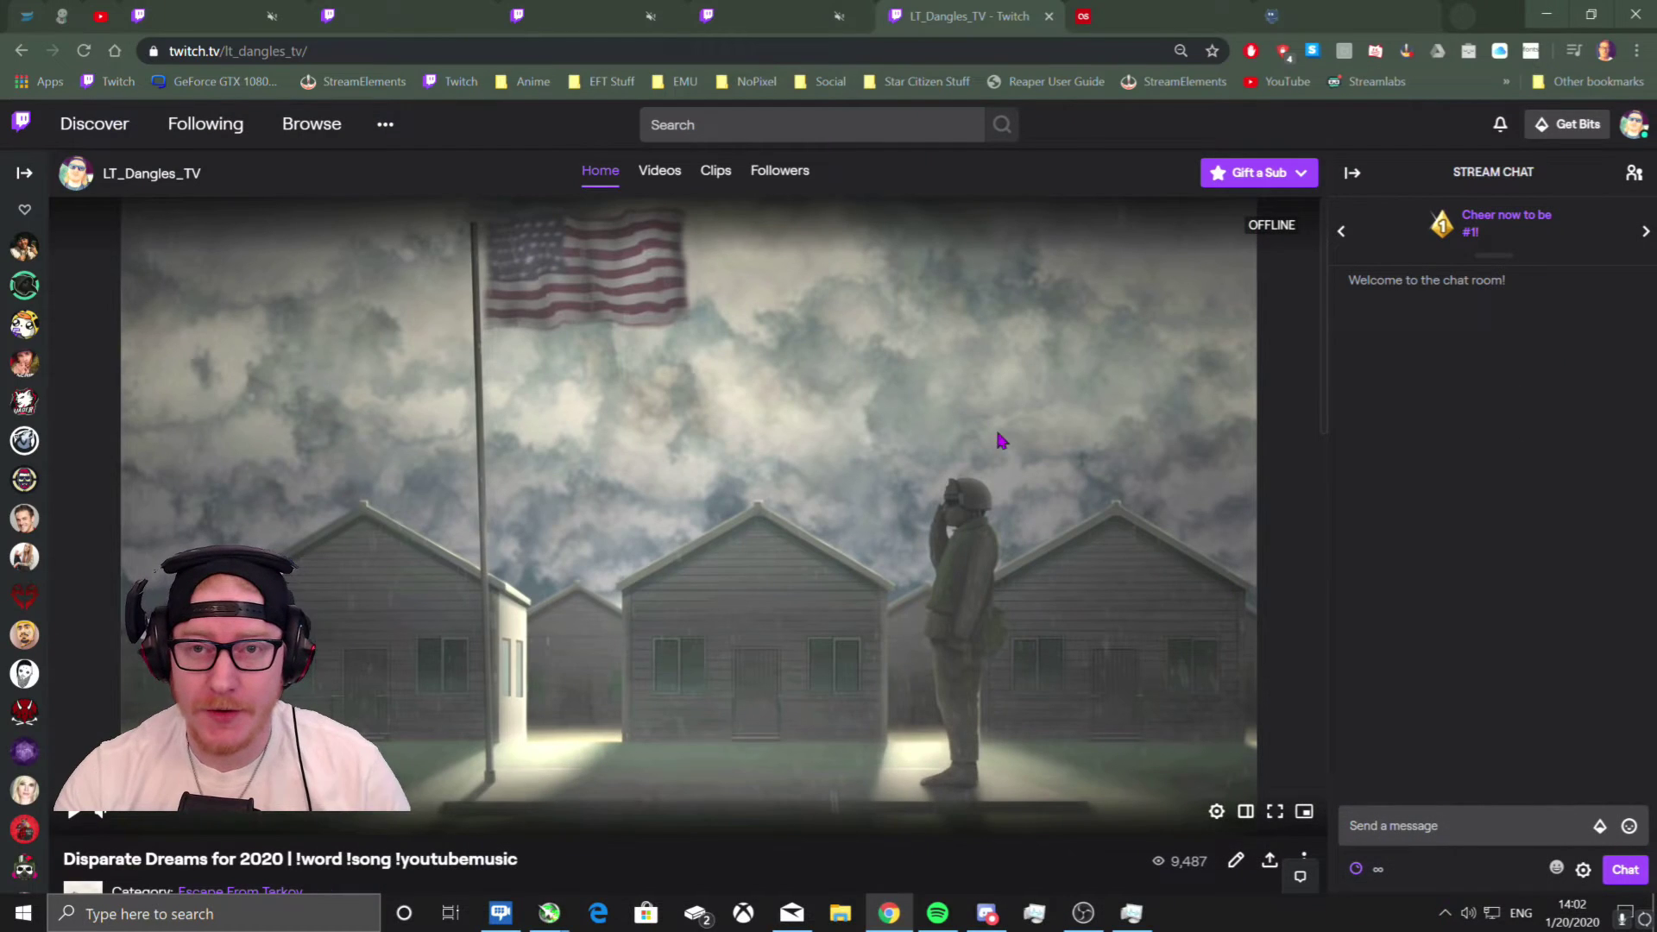
{"action": "left_click", "coordinate": [1155, 15]}
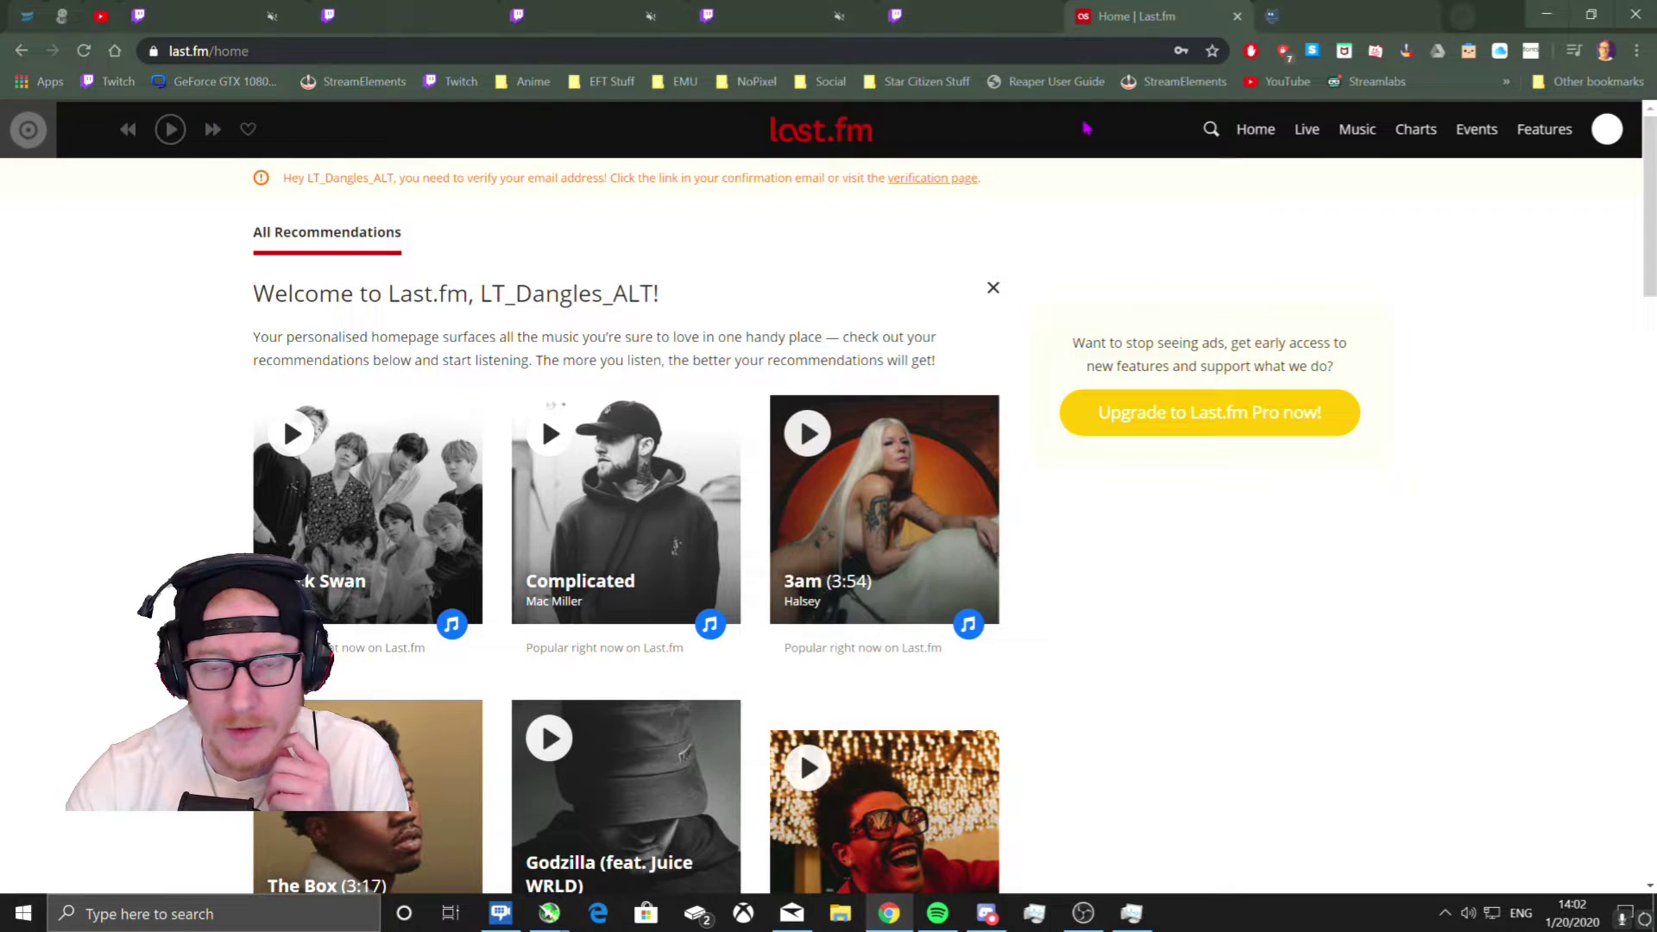
{"action": "left_click", "coordinate": [1605, 130]}
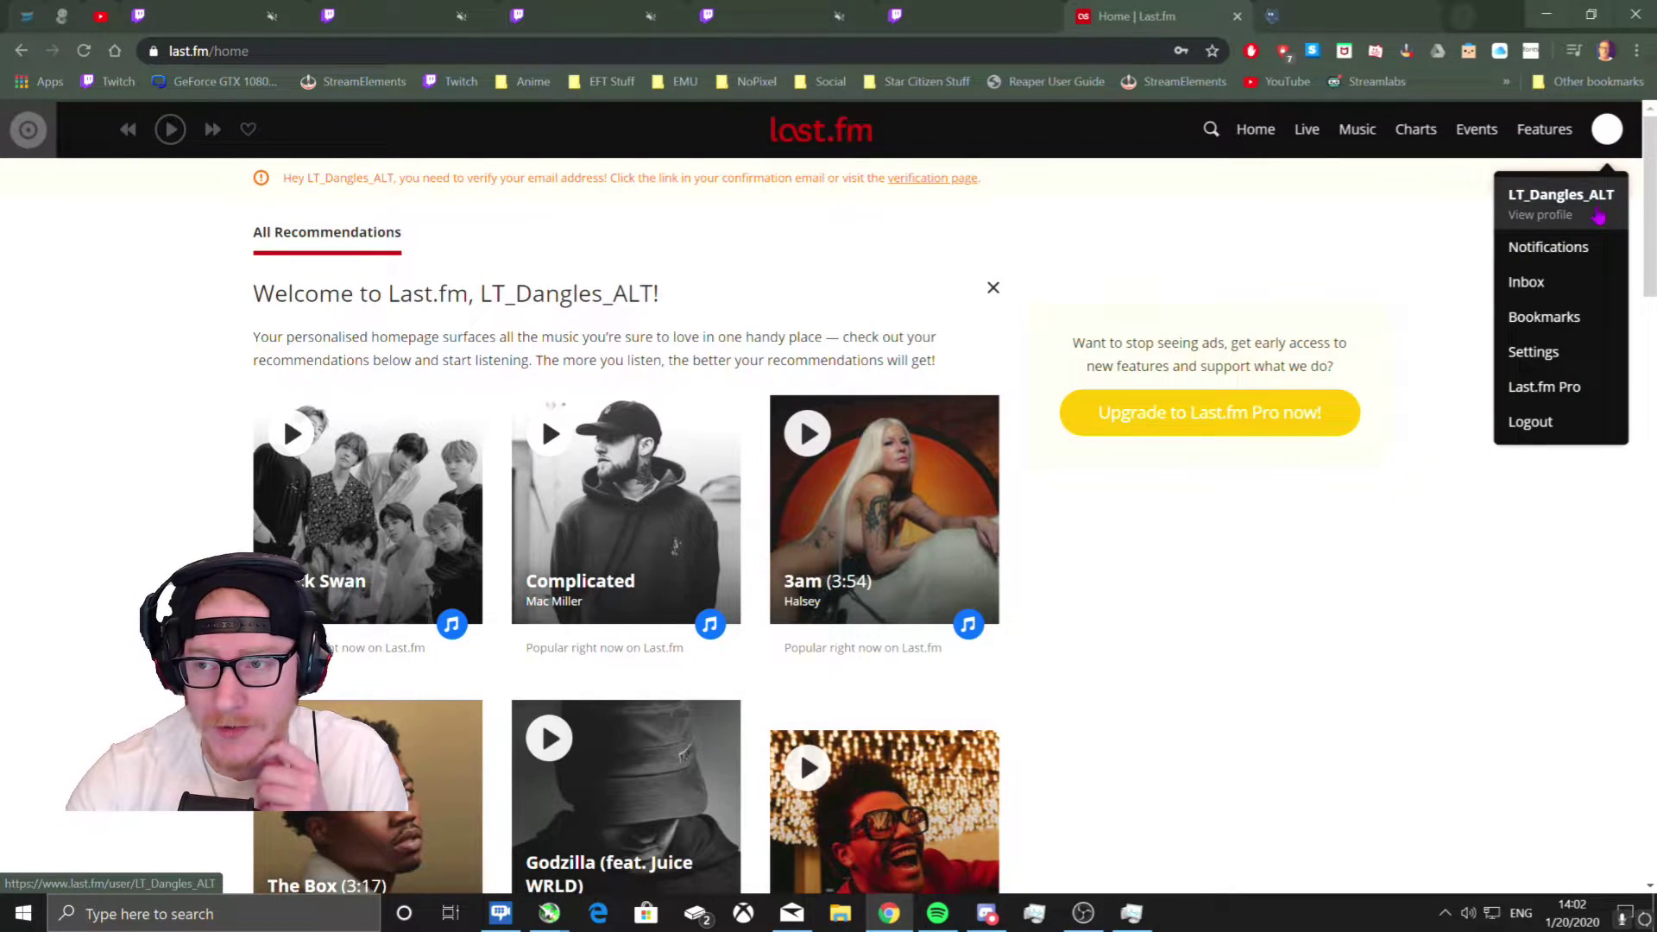
{"action": "left_click", "coordinate": [1170, 250]}
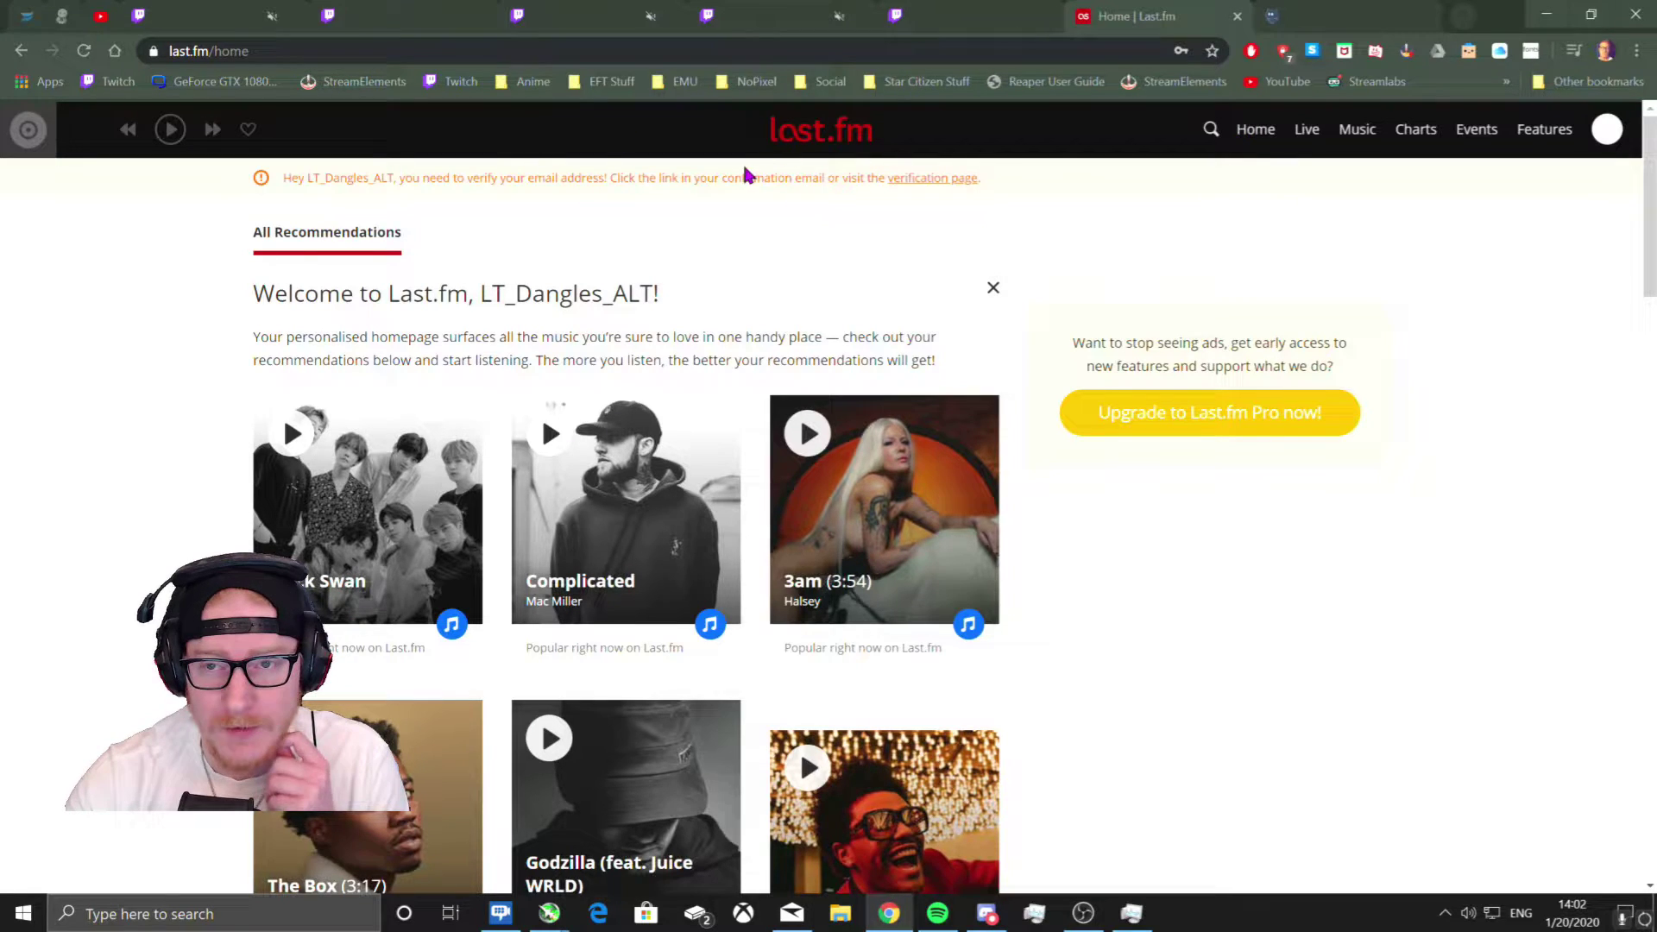
{"action": "left_click", "coordinate": [1608, 131]}
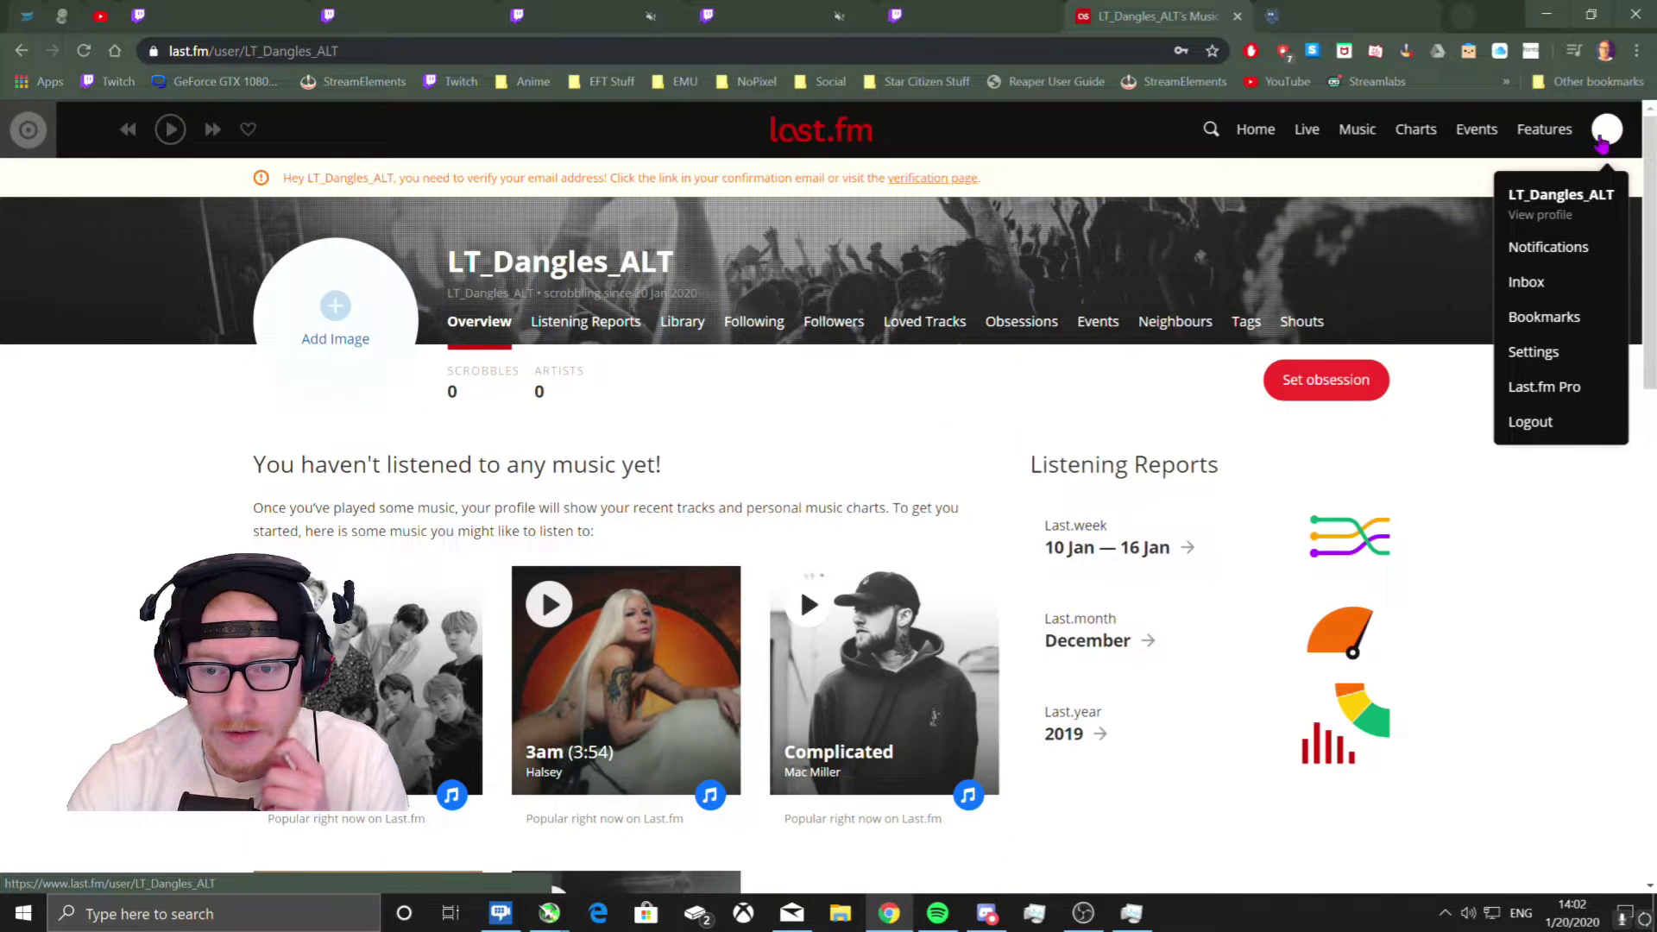
{"action": "scroll", "coordinate": [1136, 389], "scroll_direction": "down", "scroll_amount": 10}
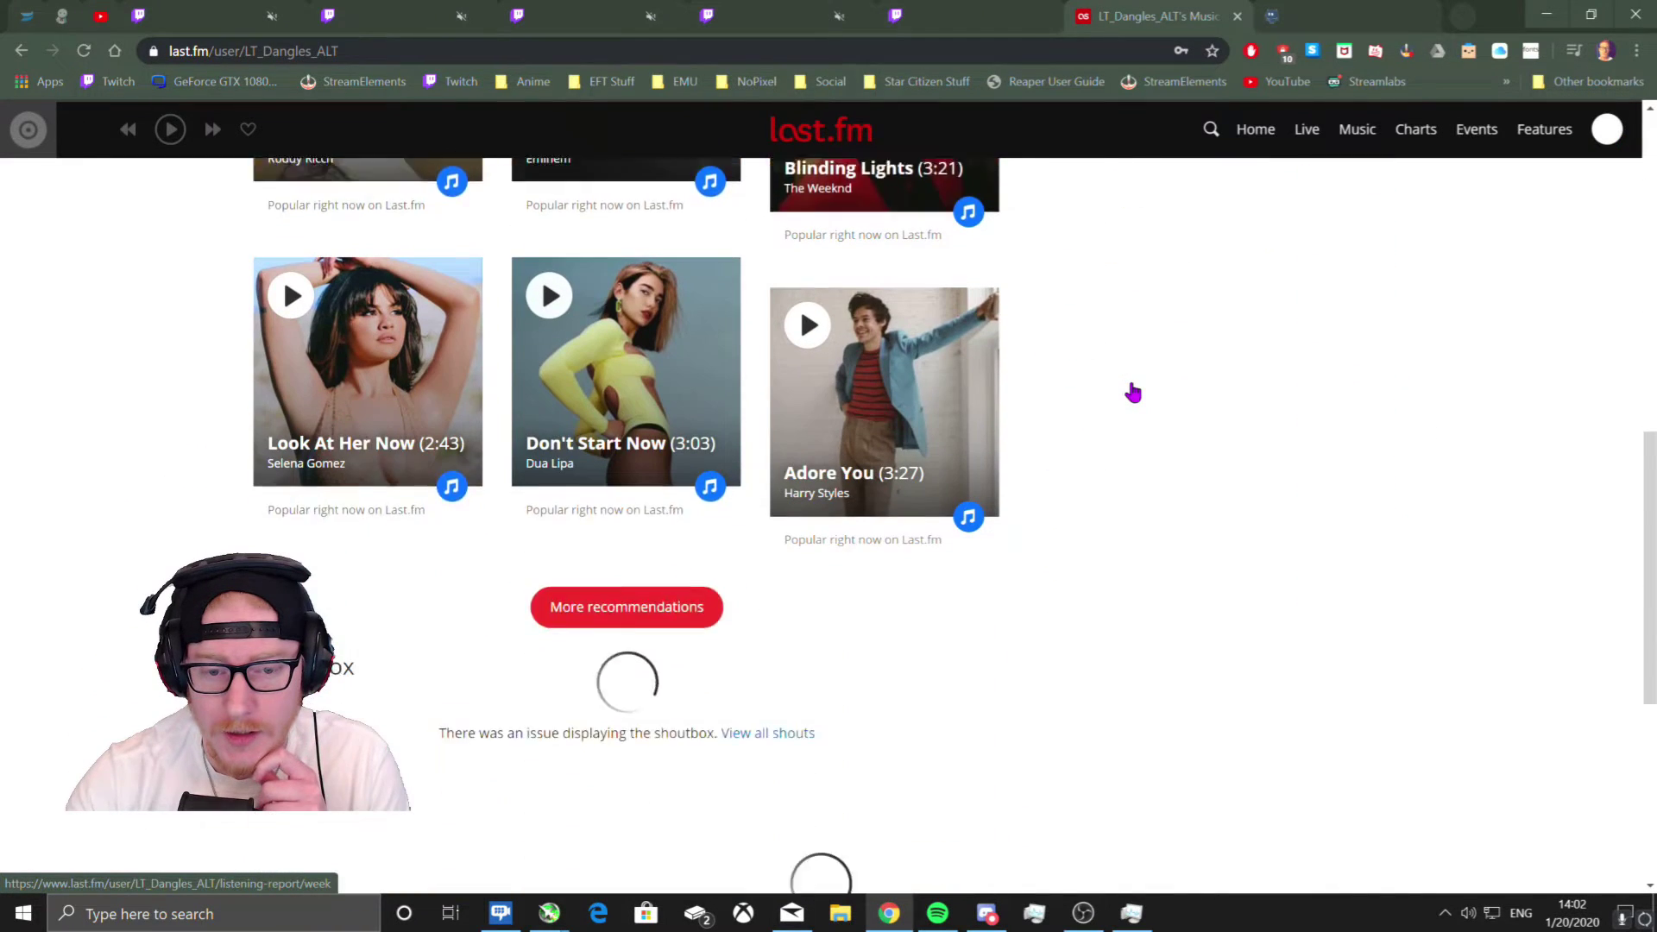
{"action": "scroll", "coordinate": [1136, 391], "scroll_direction": "down", "scroll_amount": 4}
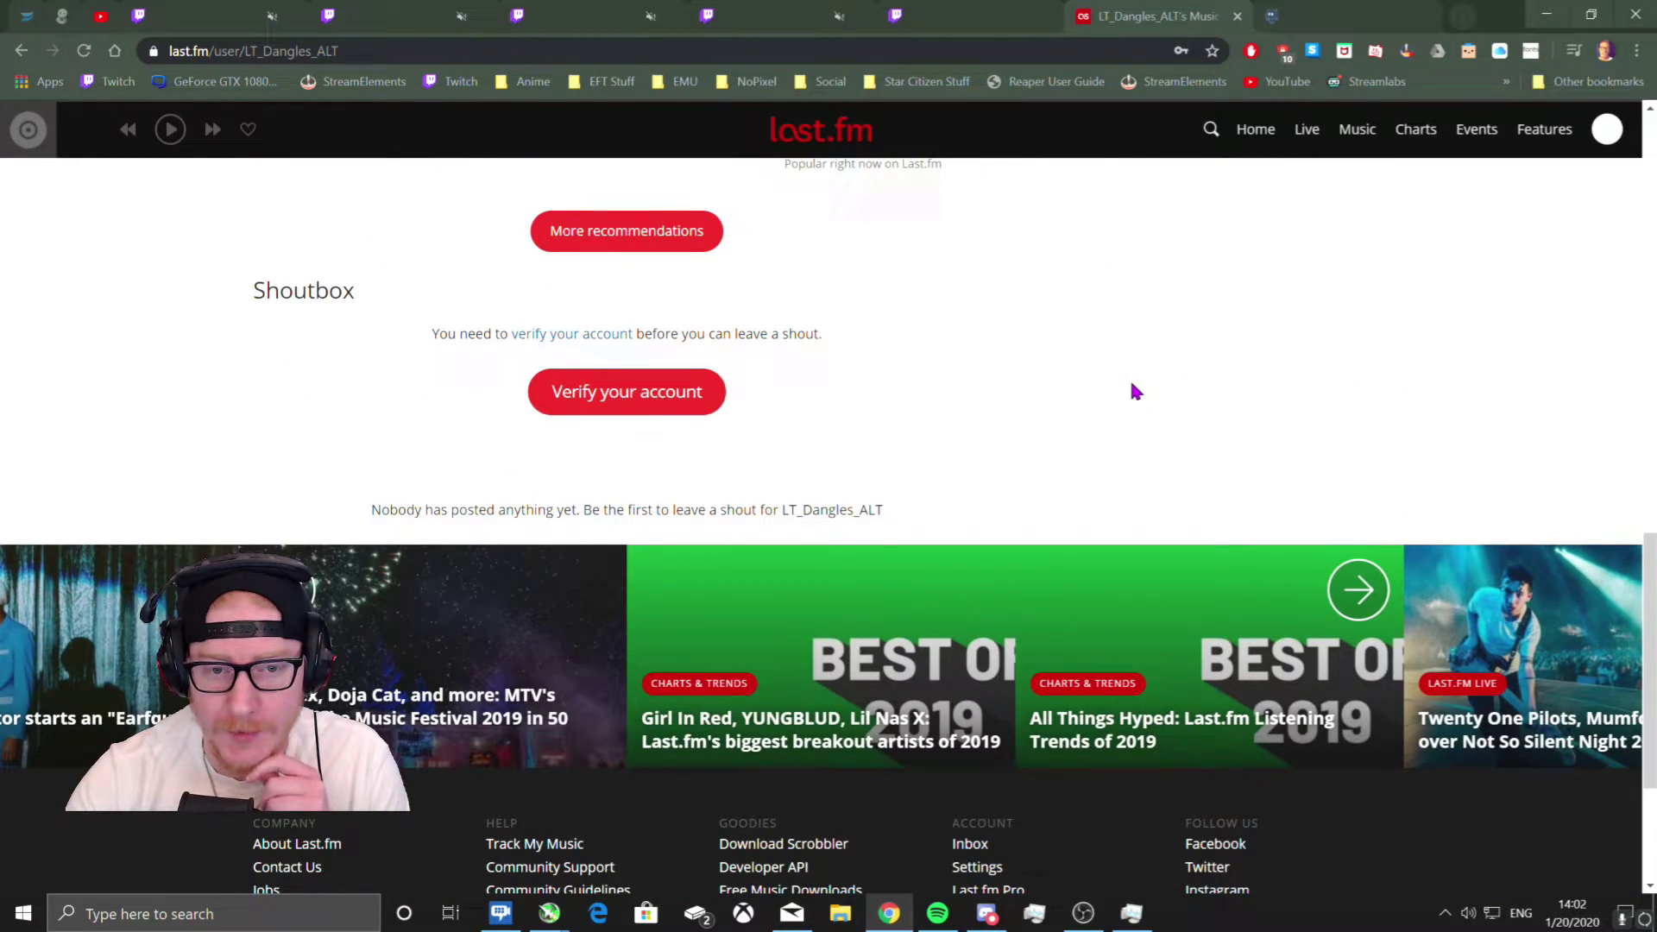
{"action": "scroll", "coordinate": [1136, 391], "scroll_direction": "down", "scroll_amount": 3}
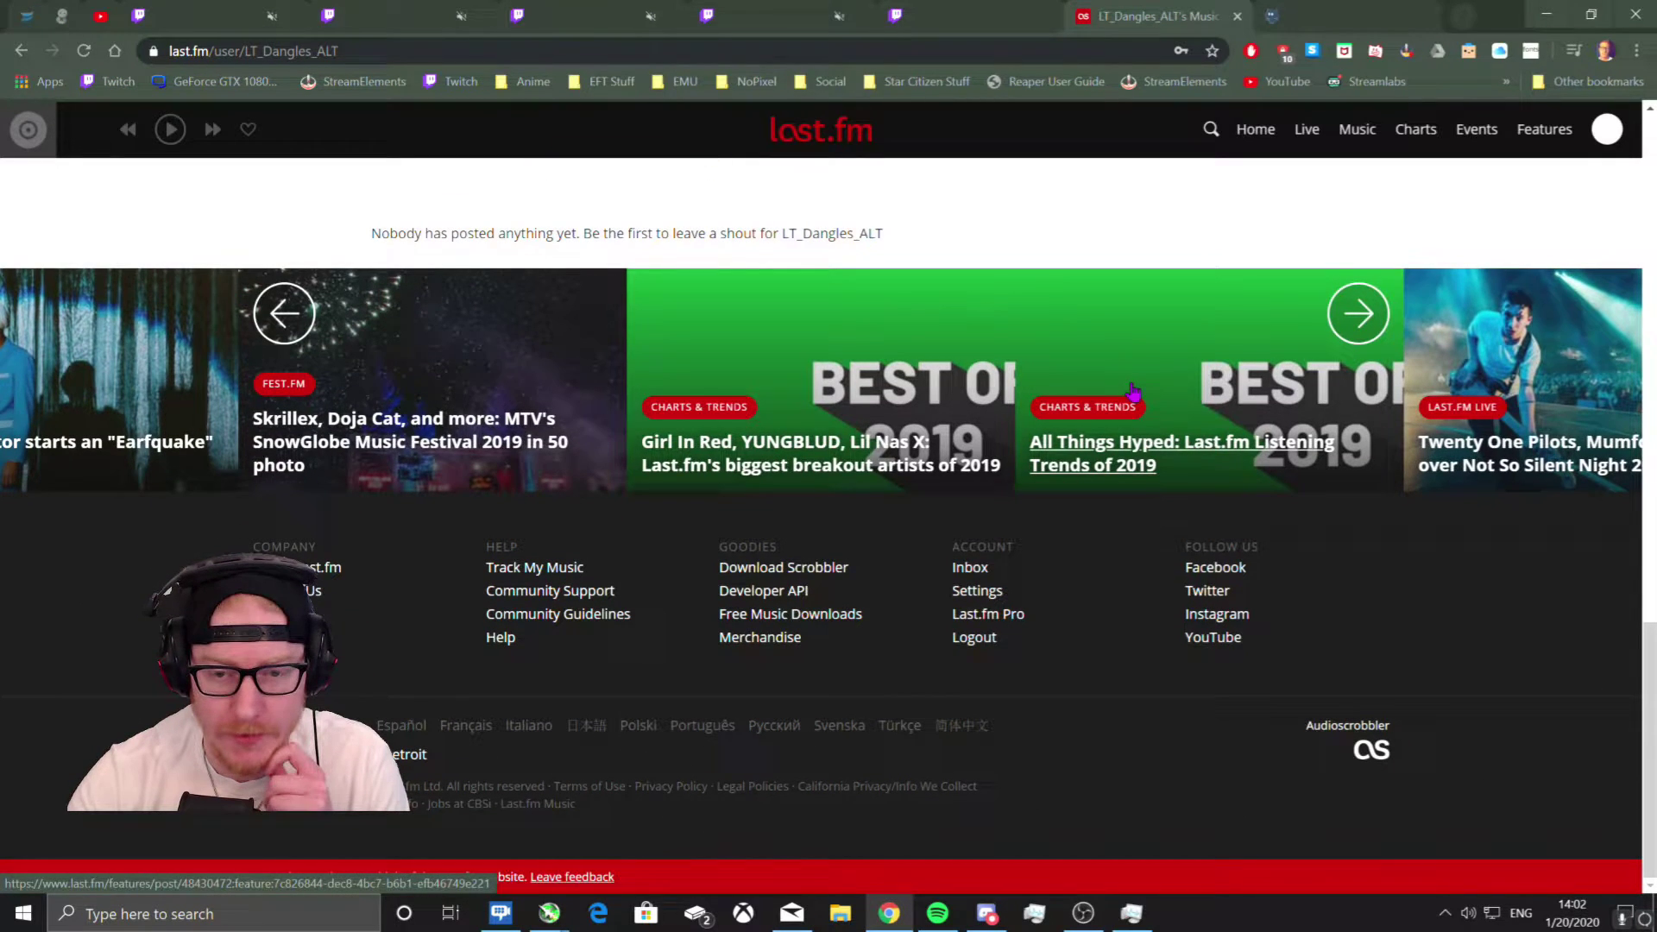
Connect Spotify scrobbling under Track My Music, authorize it, and close the 'You're all set' dialog.
{"action": "left_click", "coordinate": [557, 573]}
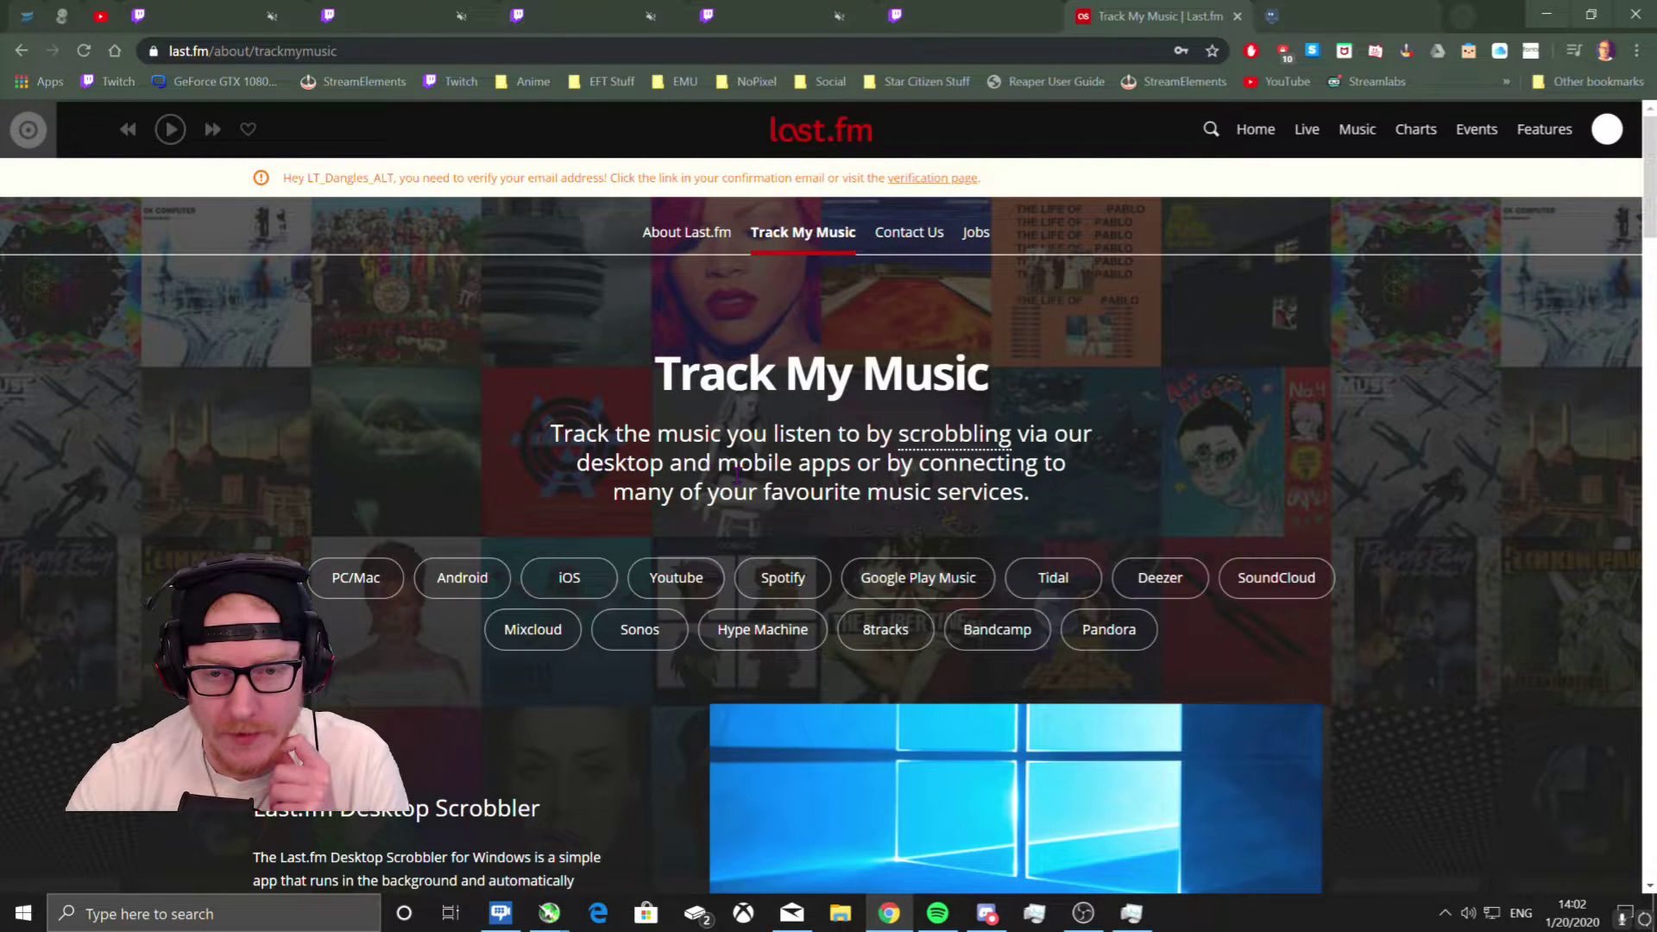
{"action": "left_click", "coordinate": [783, 578]}
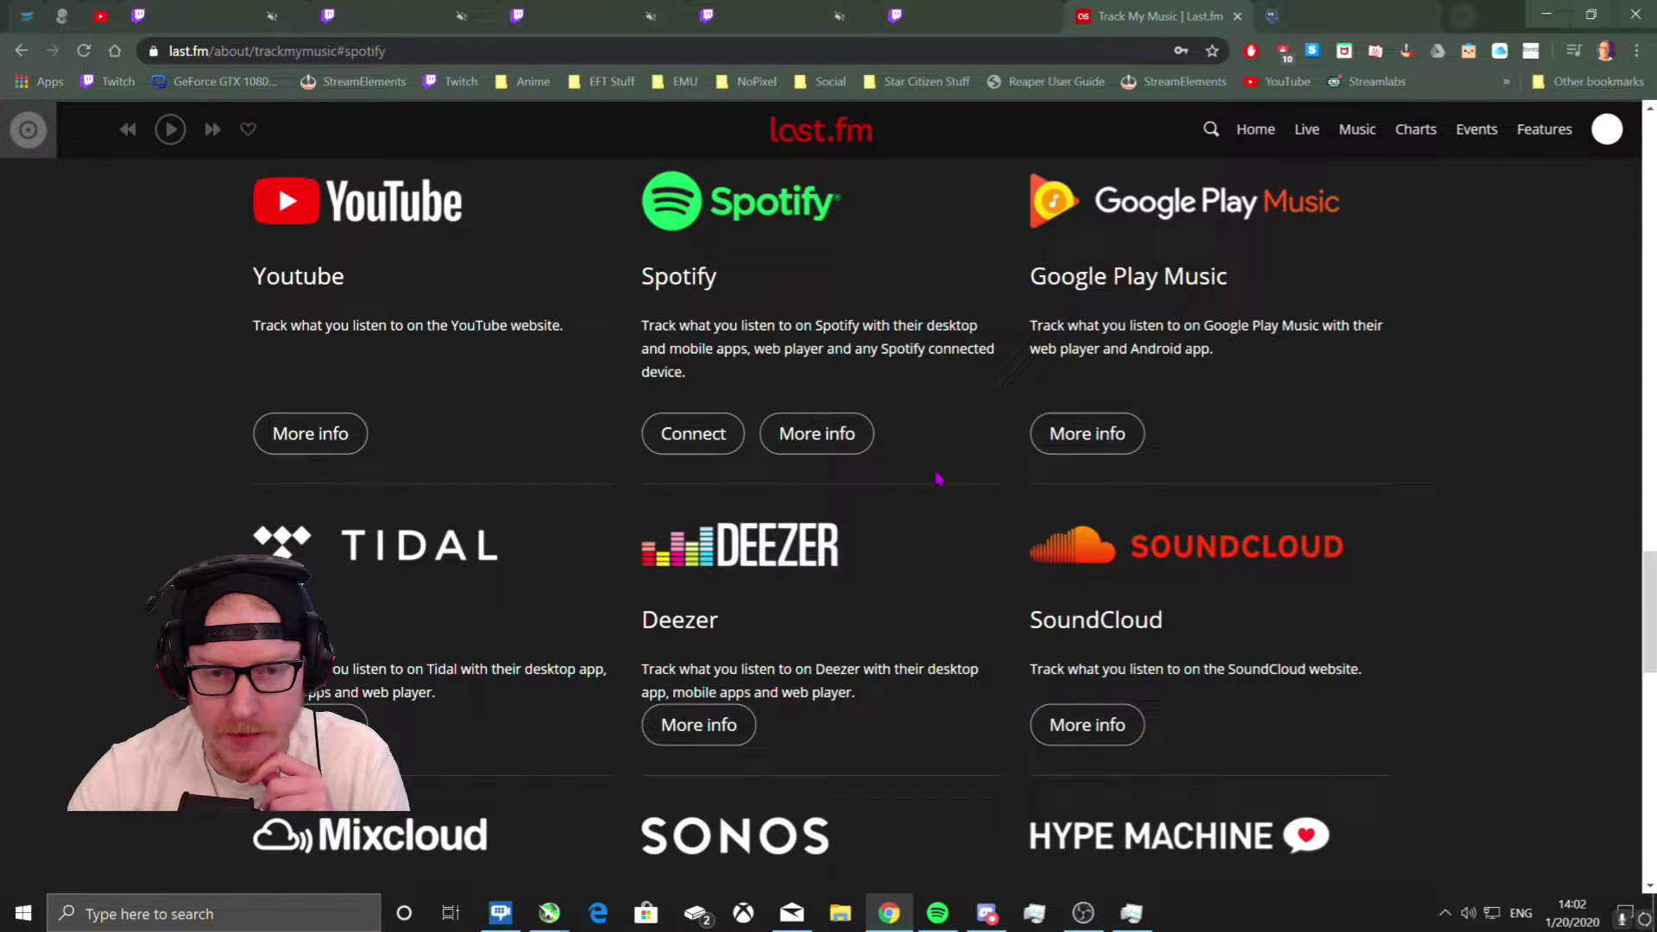
{"action": "left_click", "coordinate": [708, 443]}
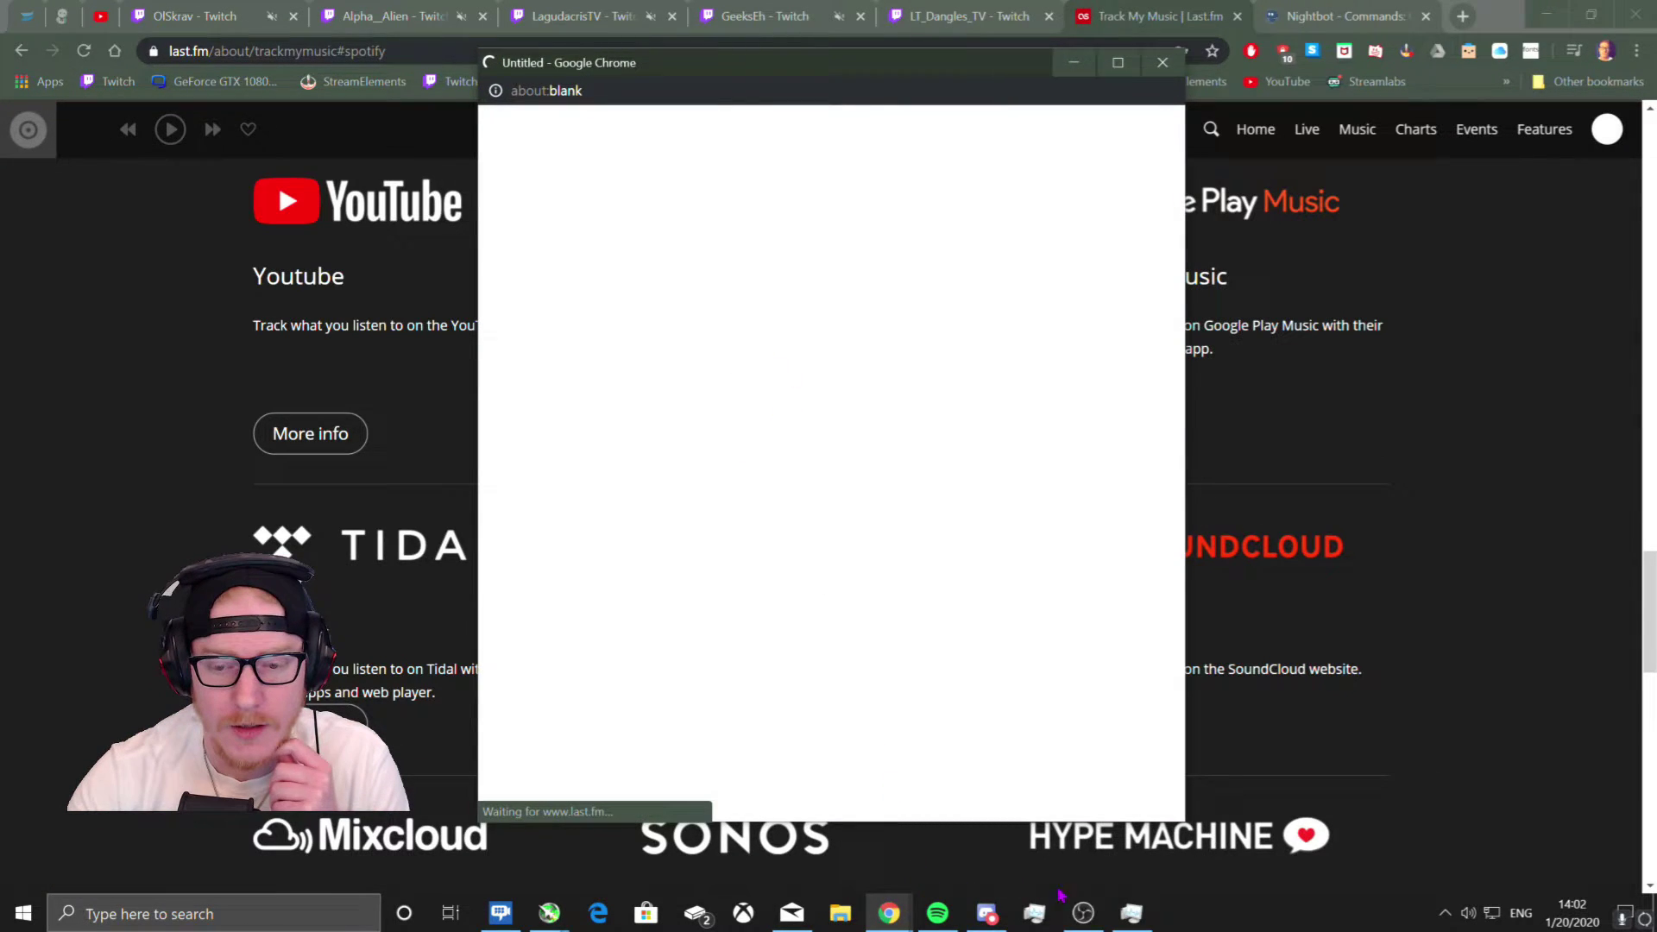
{"action": "left_click", "coordinate": [1083, 914]}
{"action": "key", "text": "alt+Tab"}
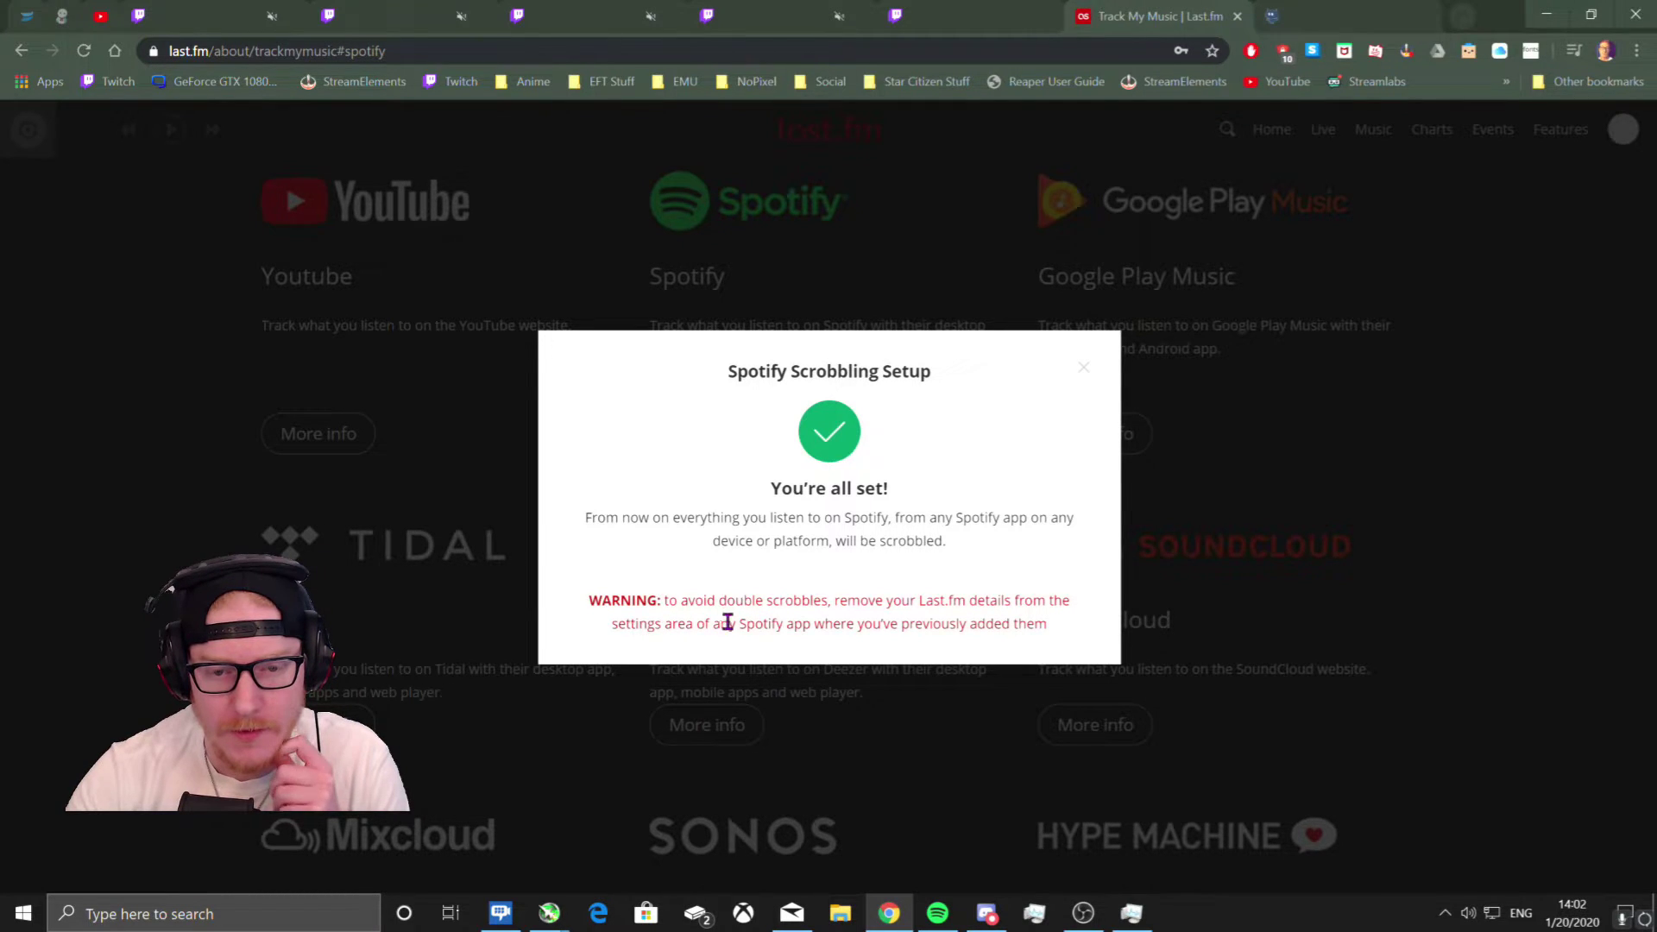
{"action": "left_click", "coordinate": [1082, 371]}
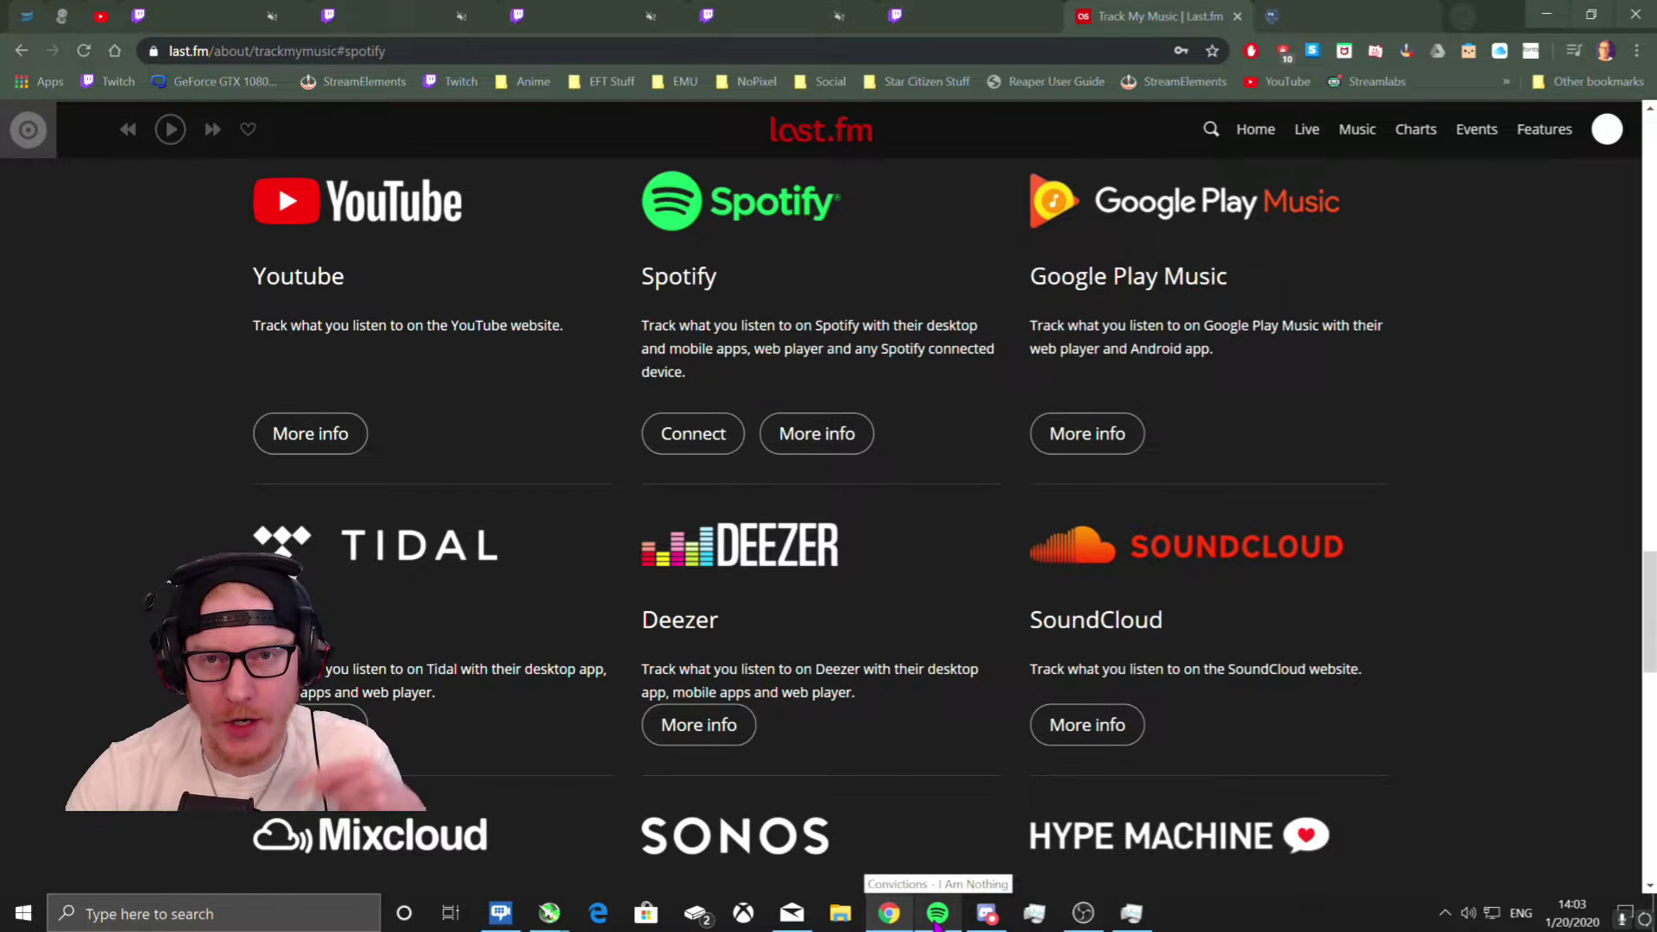
{"action": "left_click", "coordinate": [937, 917]}
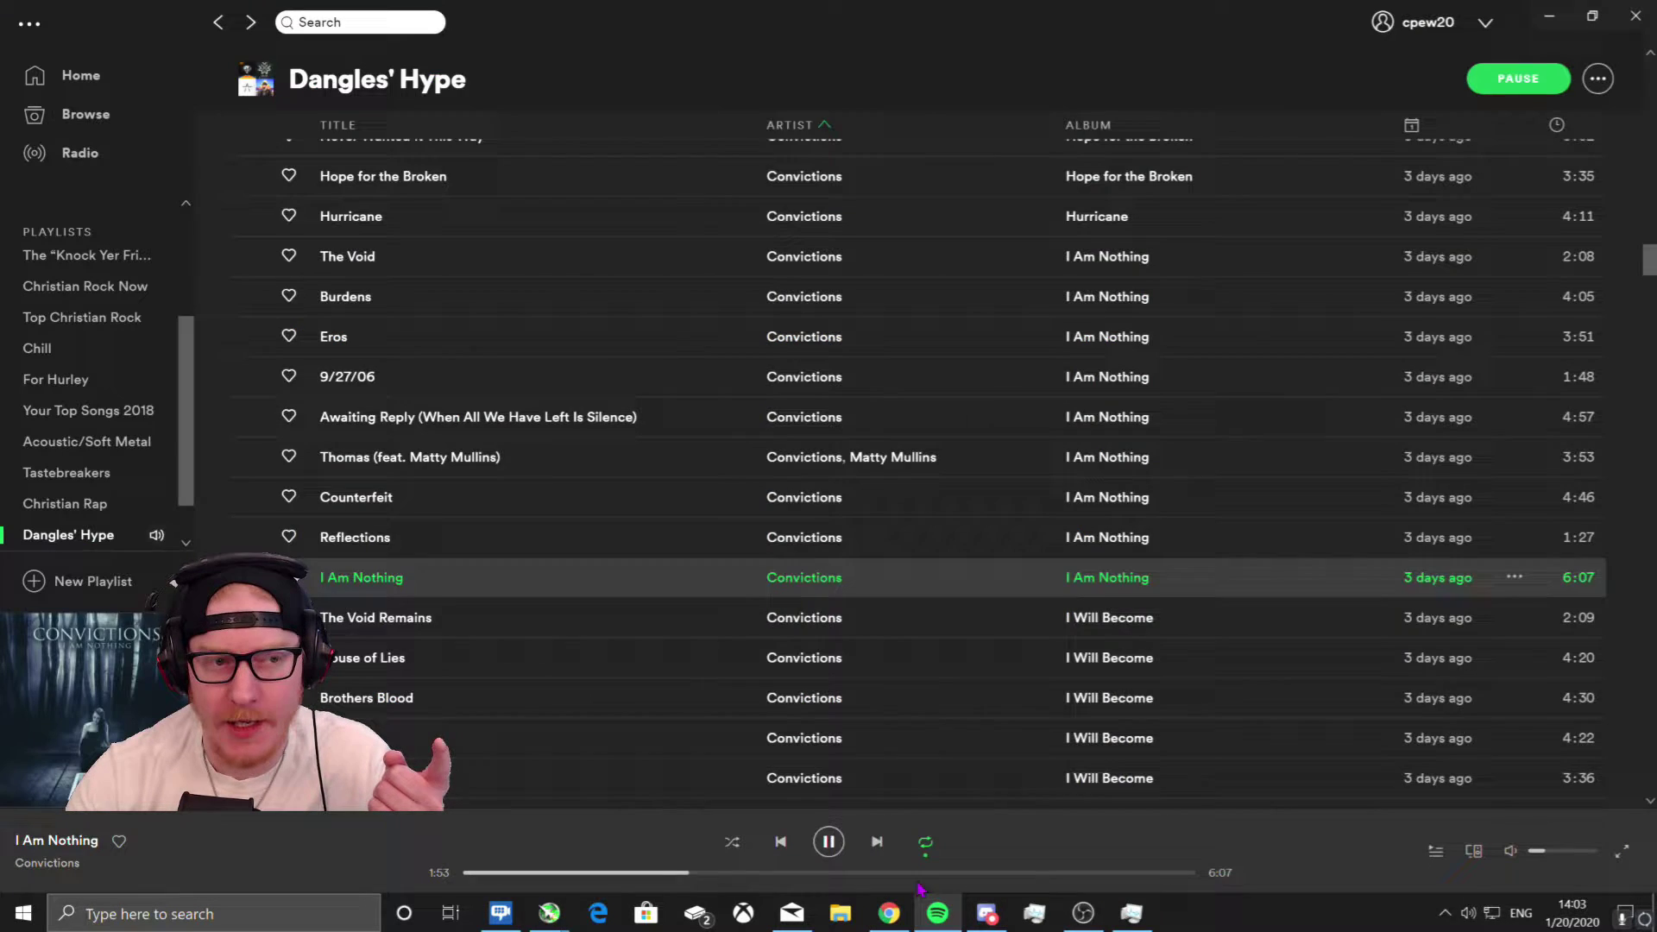
{"action": "scroll", "coordinate": [184, 395], "scroll_direction": "down", "scroll_amount": 1}
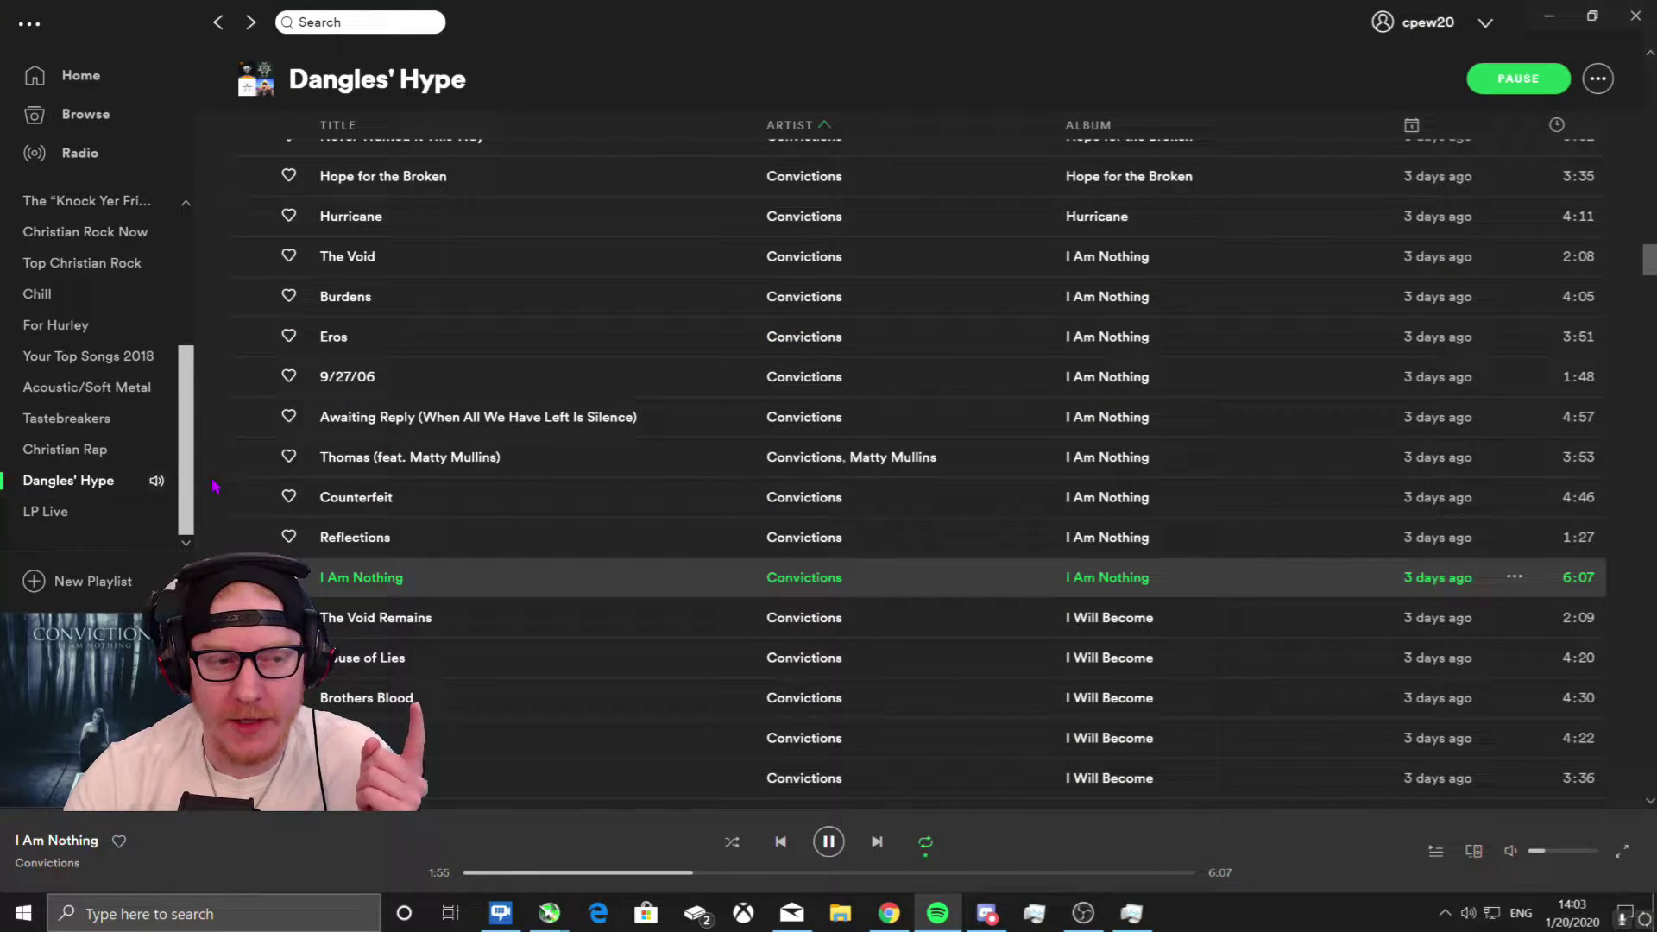
{"action": "scroll", "coordinate": [138, 346], "scroll_direction": "up", "scroll_amount": 6}
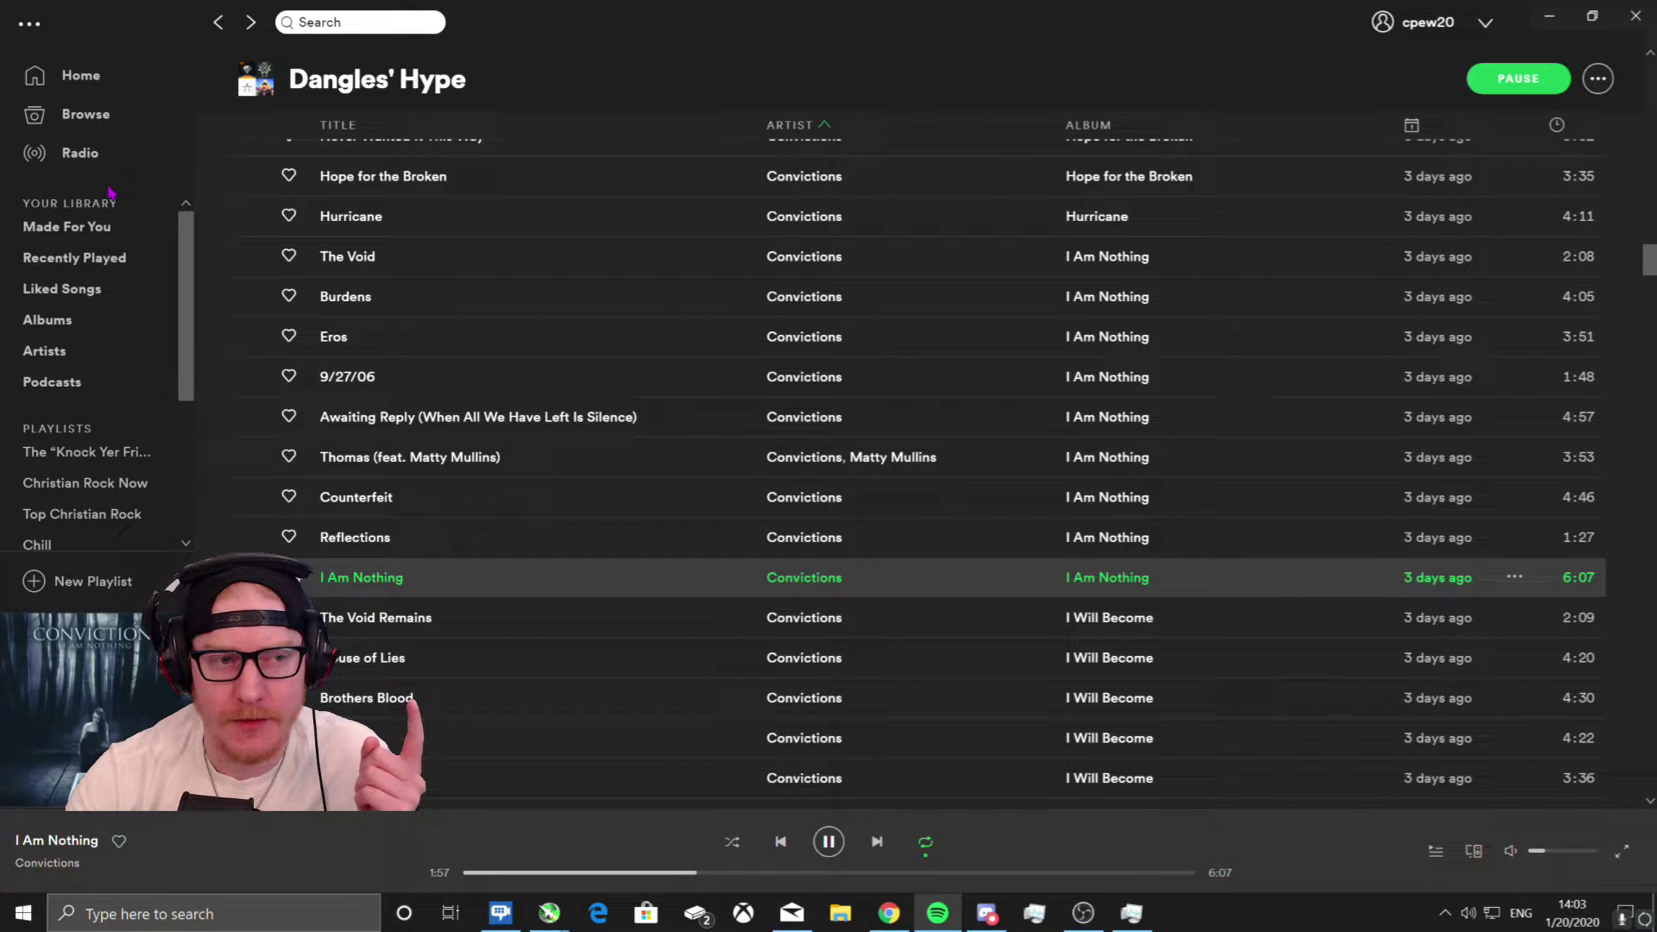
{"action": "scroll", "coordinate": [117, 363], "scroll_direction": "down", "scroll_amount": 3}
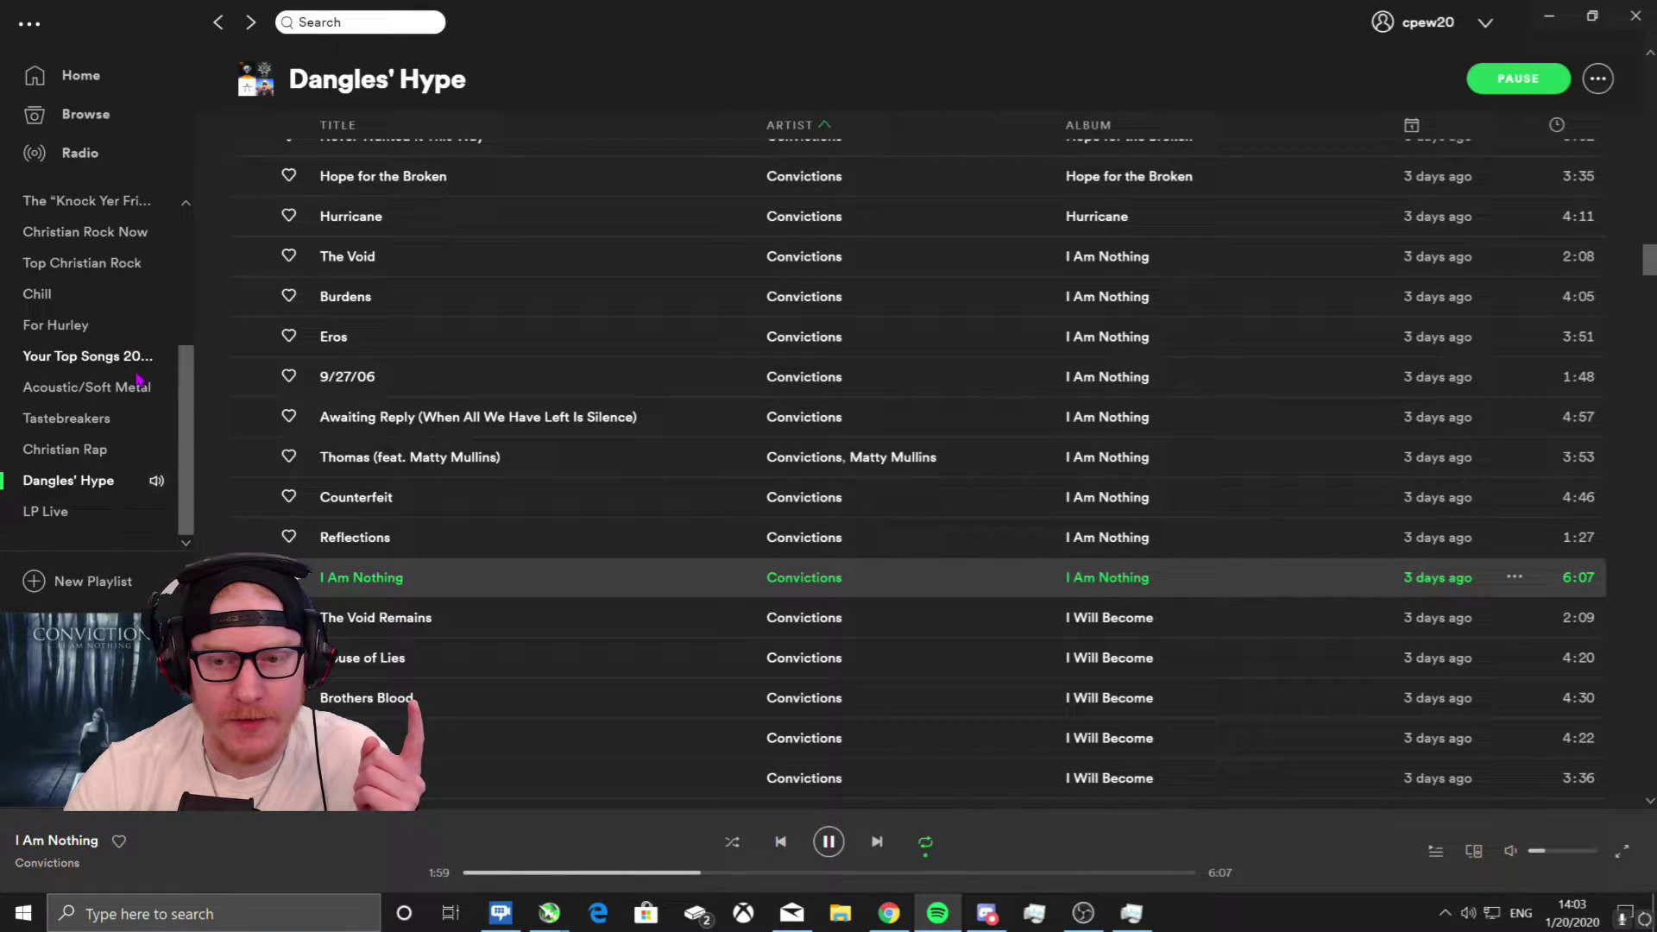
{"action": "left_click", "coordinate": [1486, 24]}
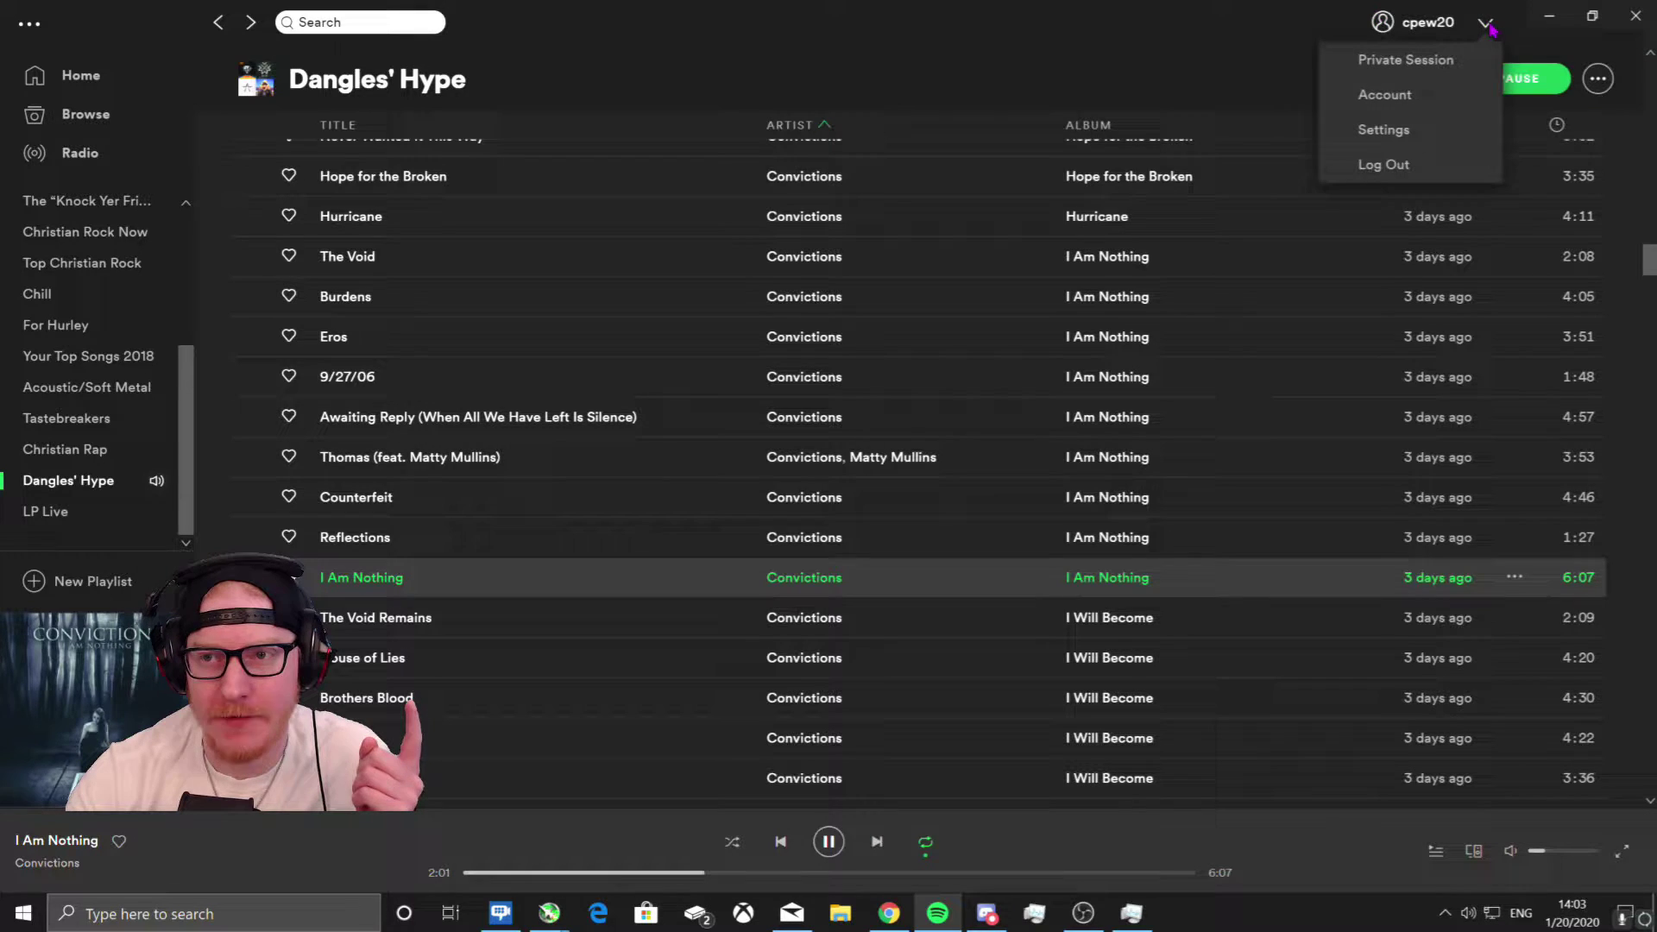
{"action": "left_click", "coordinate": [1381, 129]}
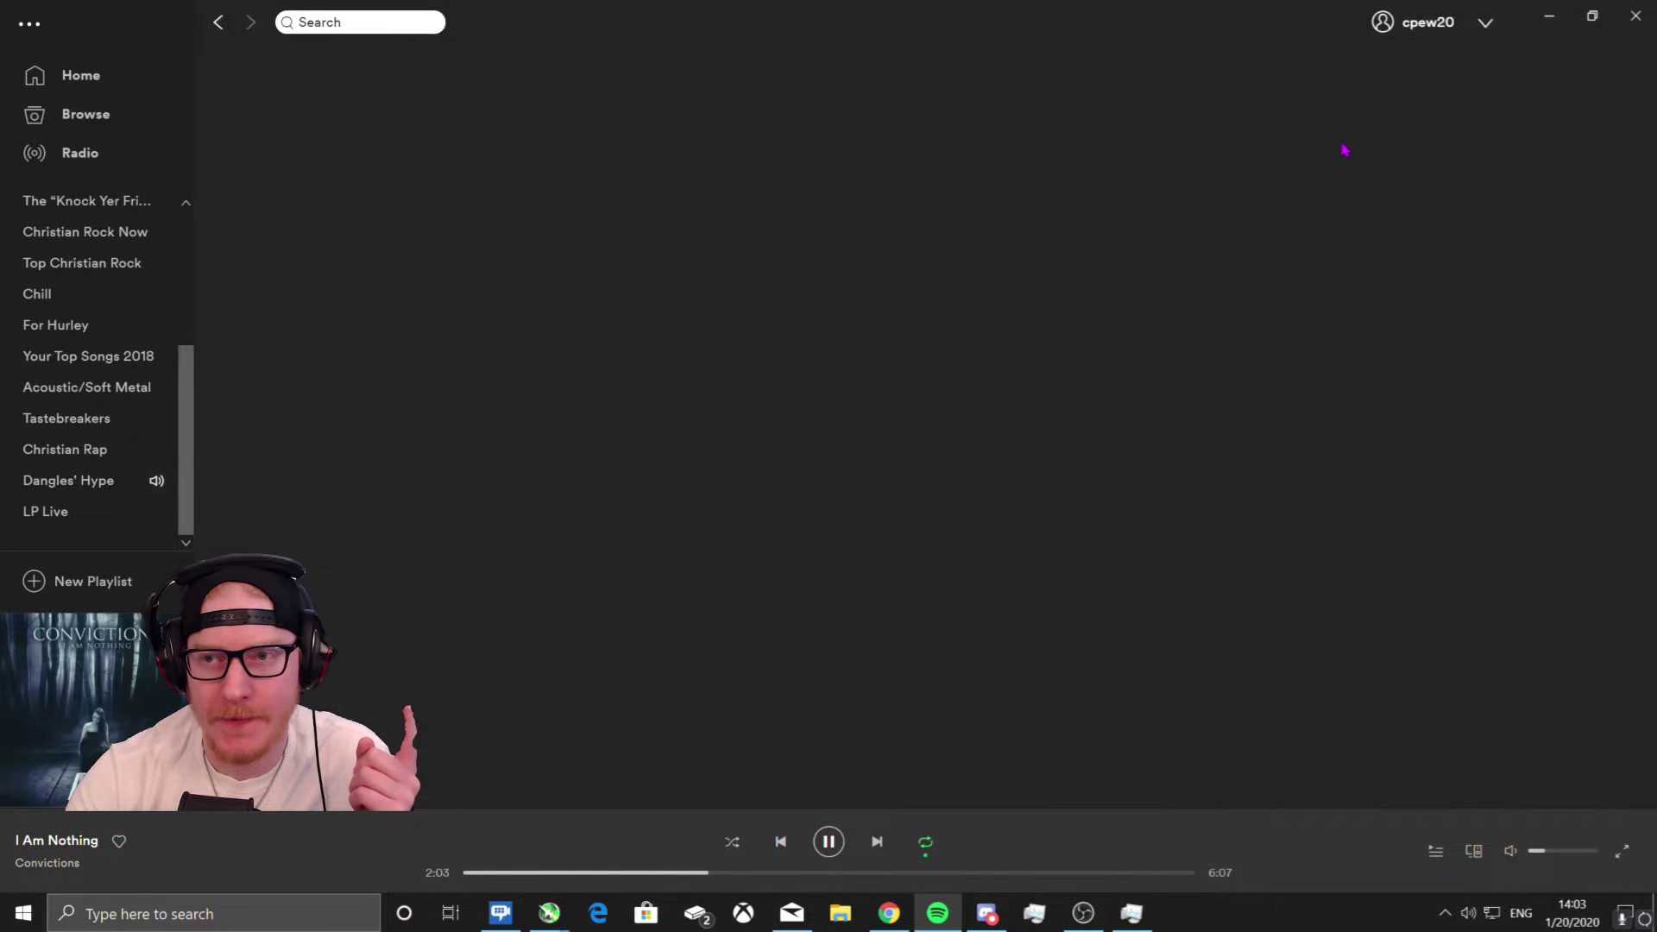
{"action": "scroll", "coordinate": [749, 405], "scroll_direction": "down", "scroll_amount": 2}
{"action": "scroll", "coordinate": [744, 394], "scroll_direction": "down", "scroll_amount": 10}
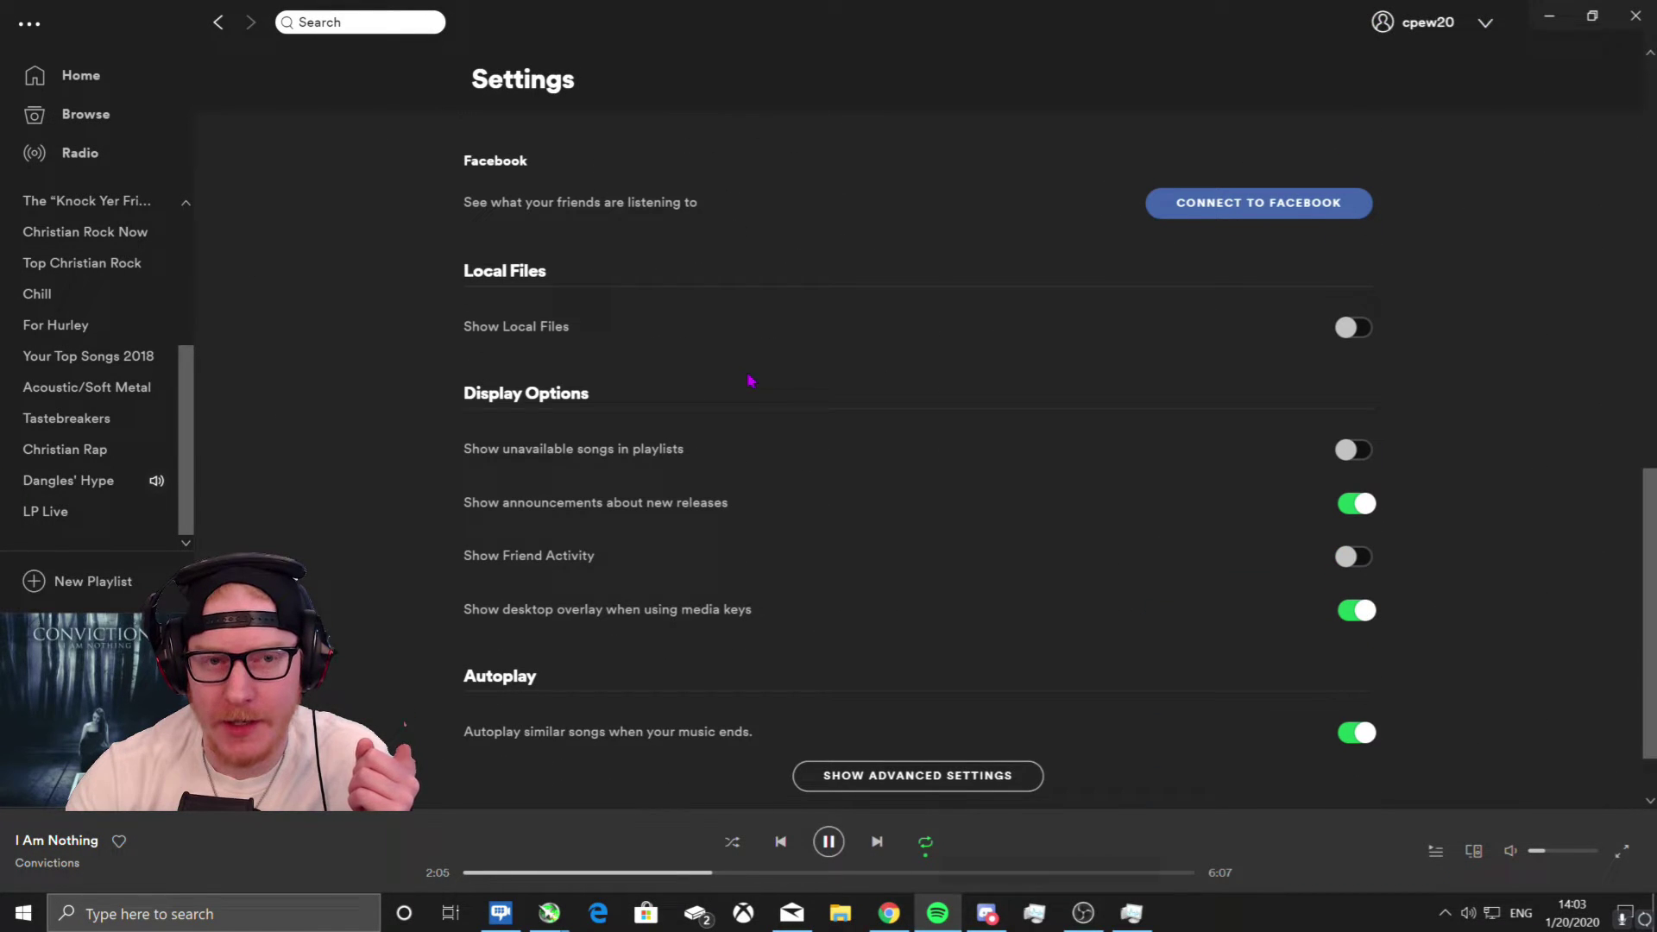
{"action": "scroll", "coordinate": [755, 380], "scroll_direction": "up", "scroll_amount": 4}
{"action": "scroll", "coordinate": [820, 380], "scroll_direction": "down", "scroll_amount": 5}
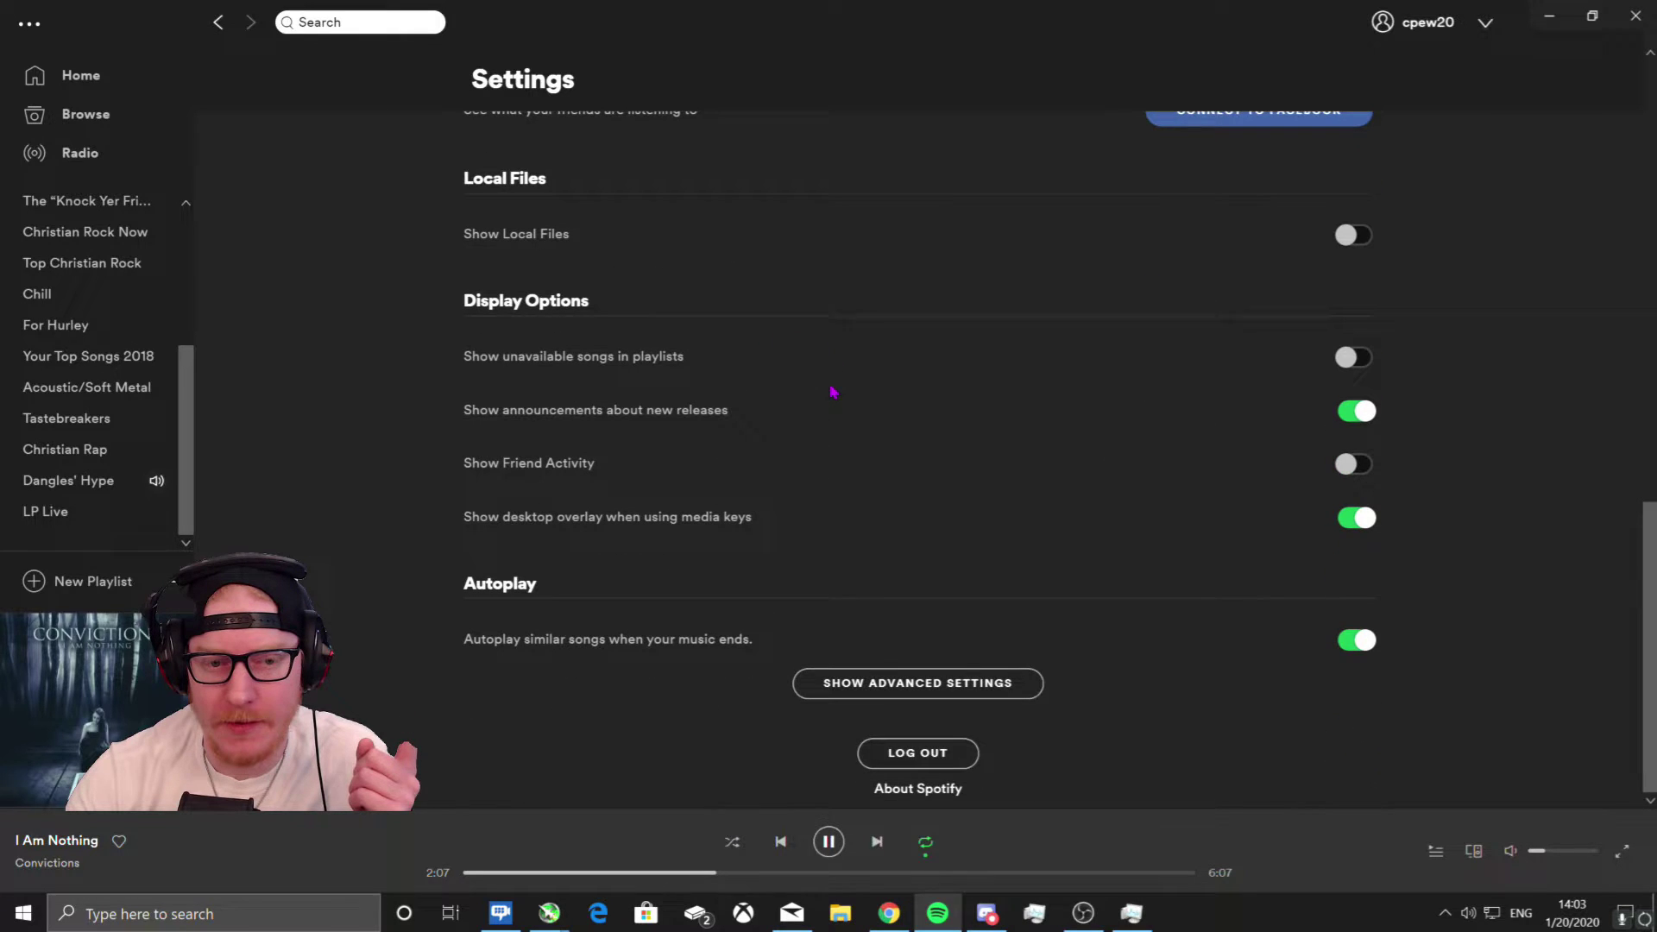
{"action": "left_click", "coordinate": [924, 684]}
{"action": "scroll", "coordinate": [816, 622], "scroll_direction": "down", "scroll_amount": 5}
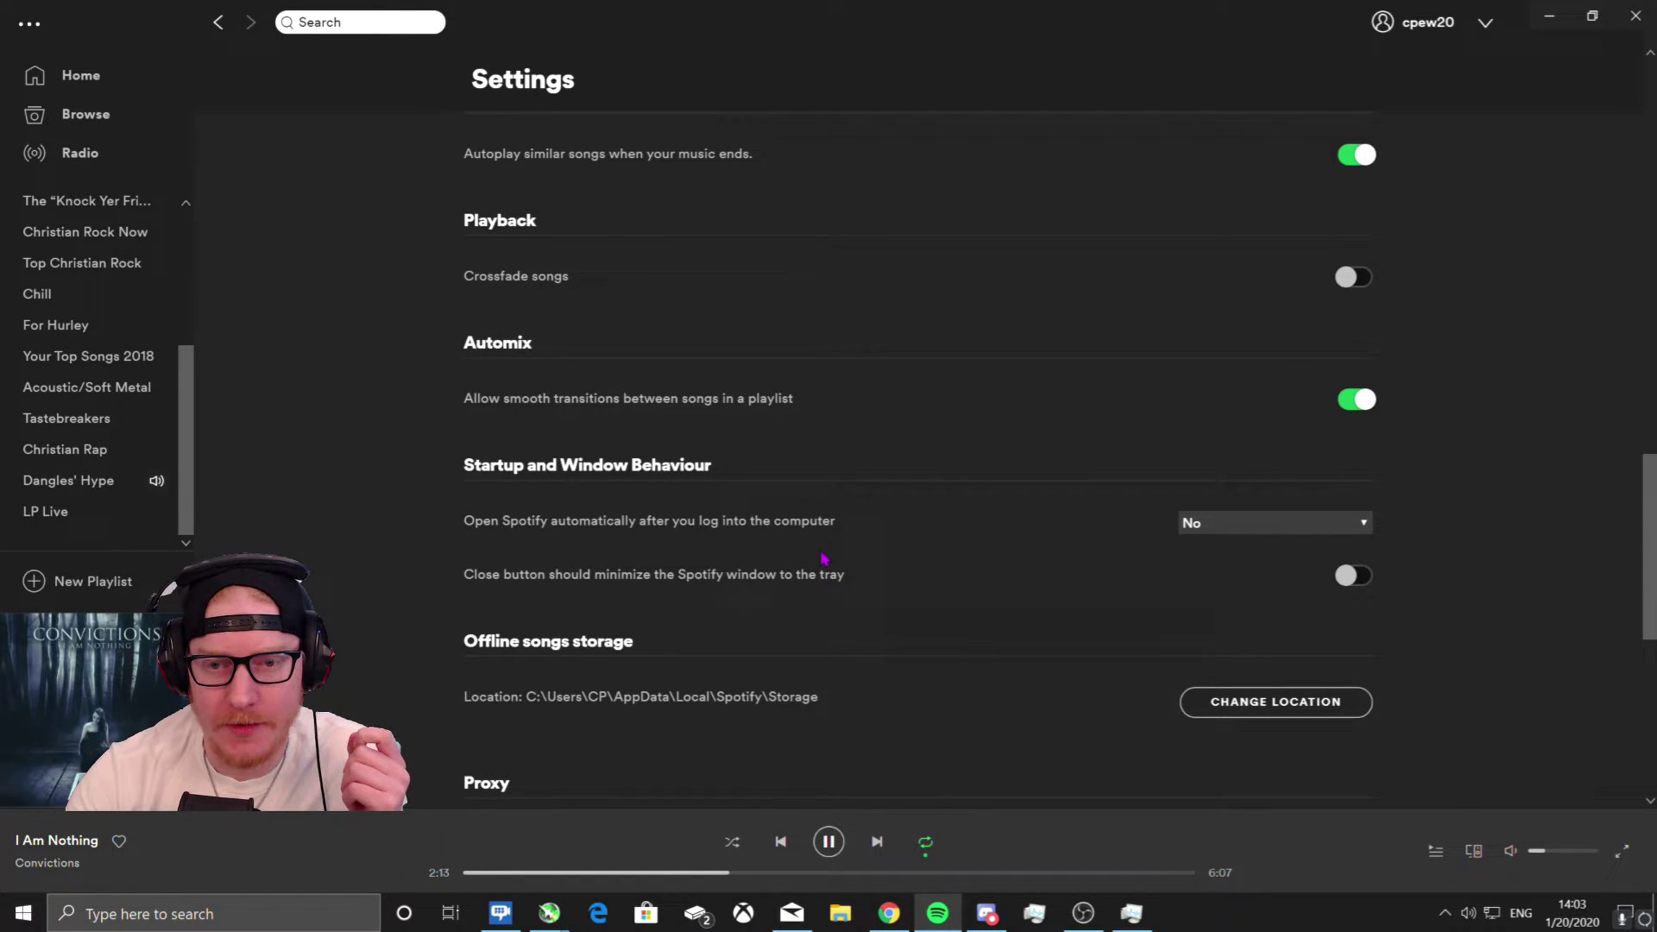
{"action": "scroll", "coordinate": [822, 557], "scroll_direction": "down", "scroll_amount": 4}
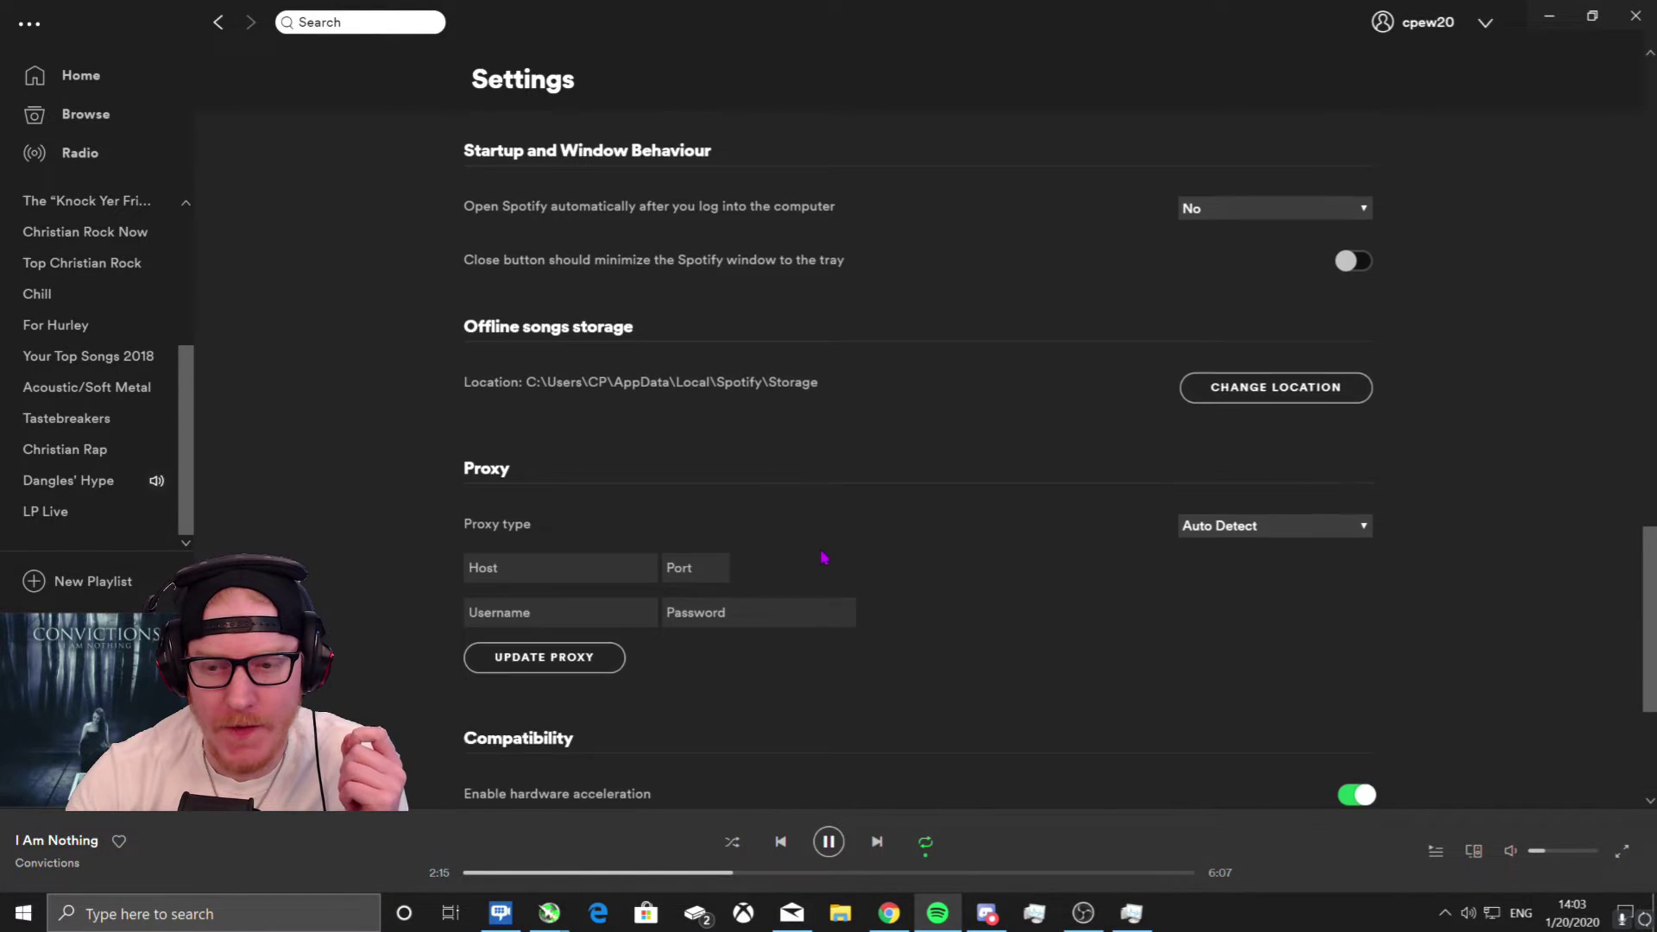
{"action": "scroll", "coordinate": [823, 557], "scroll_direction": "down", "scroll_amount": 4}
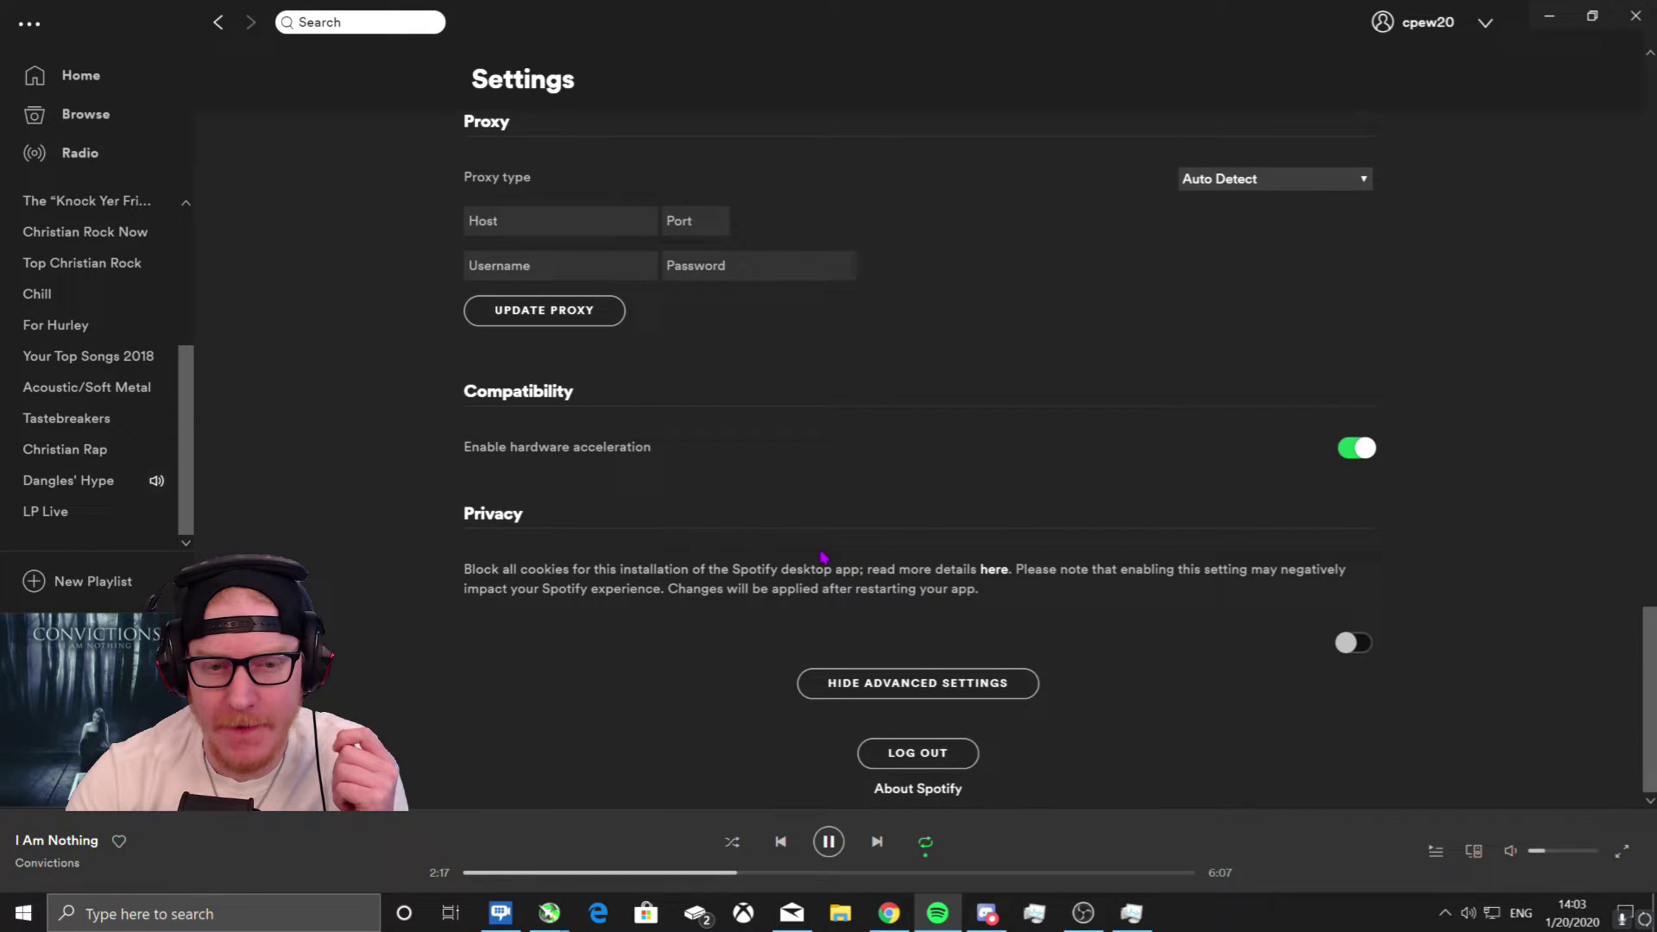
{"action": "left_click", "coordinate": [939, 914]}
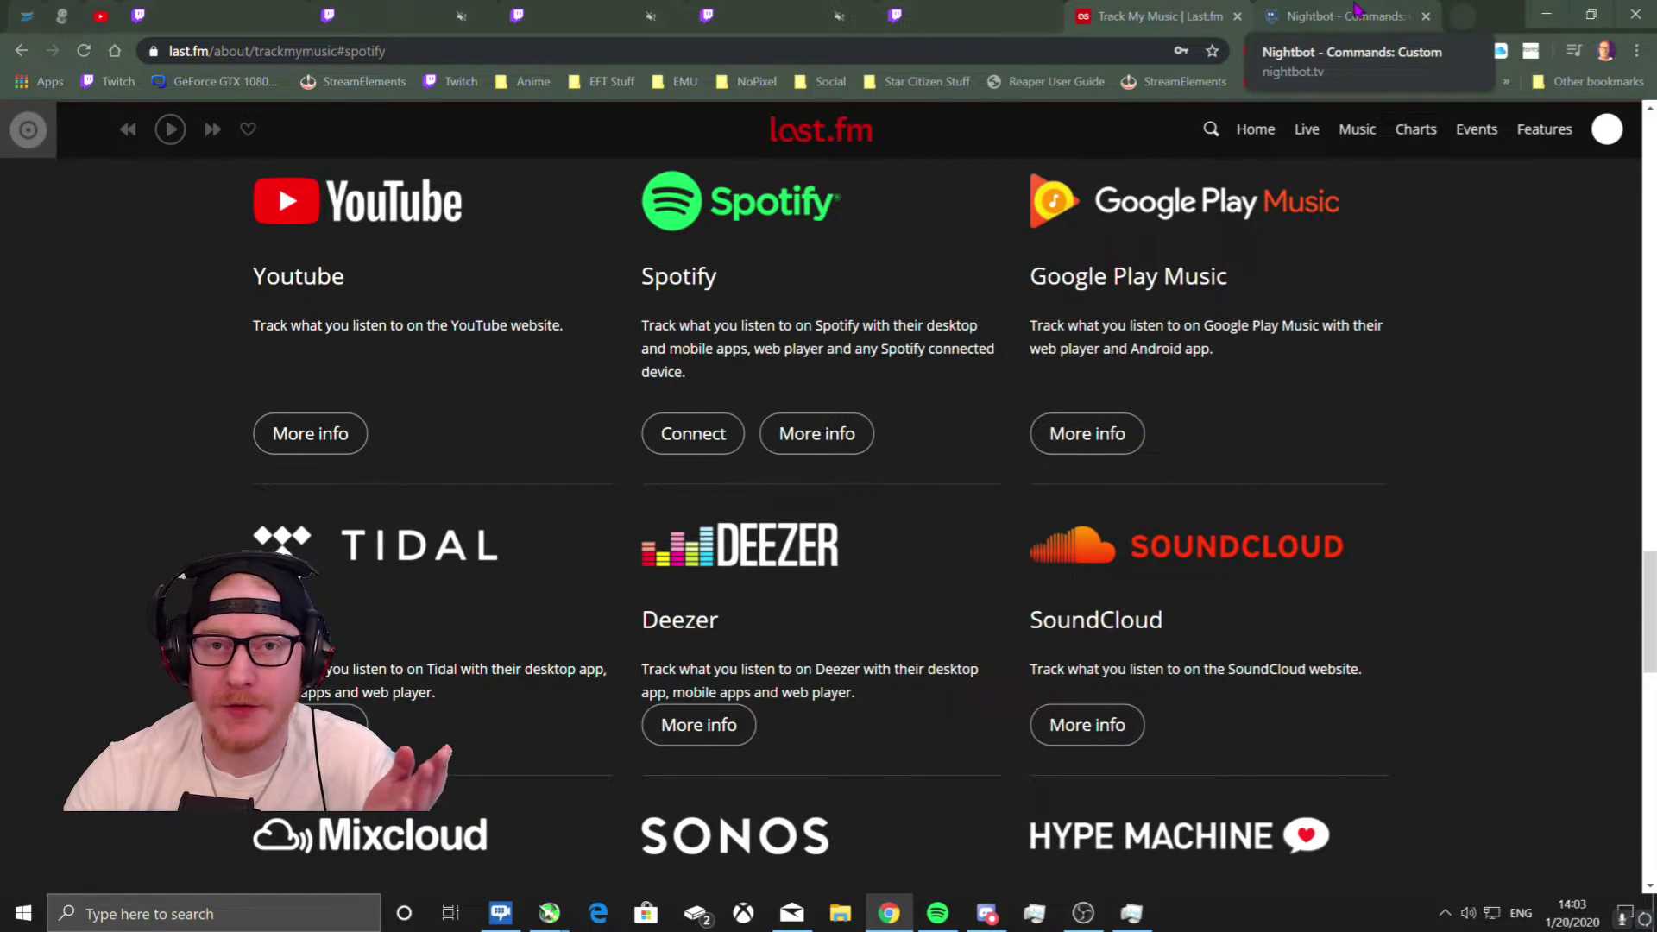
In Nightbot's Custom Commands, highlight the Last.fm username in the !song $(lastfm) message.
{"action": "left_click", "coordinate": [1357, 11]}
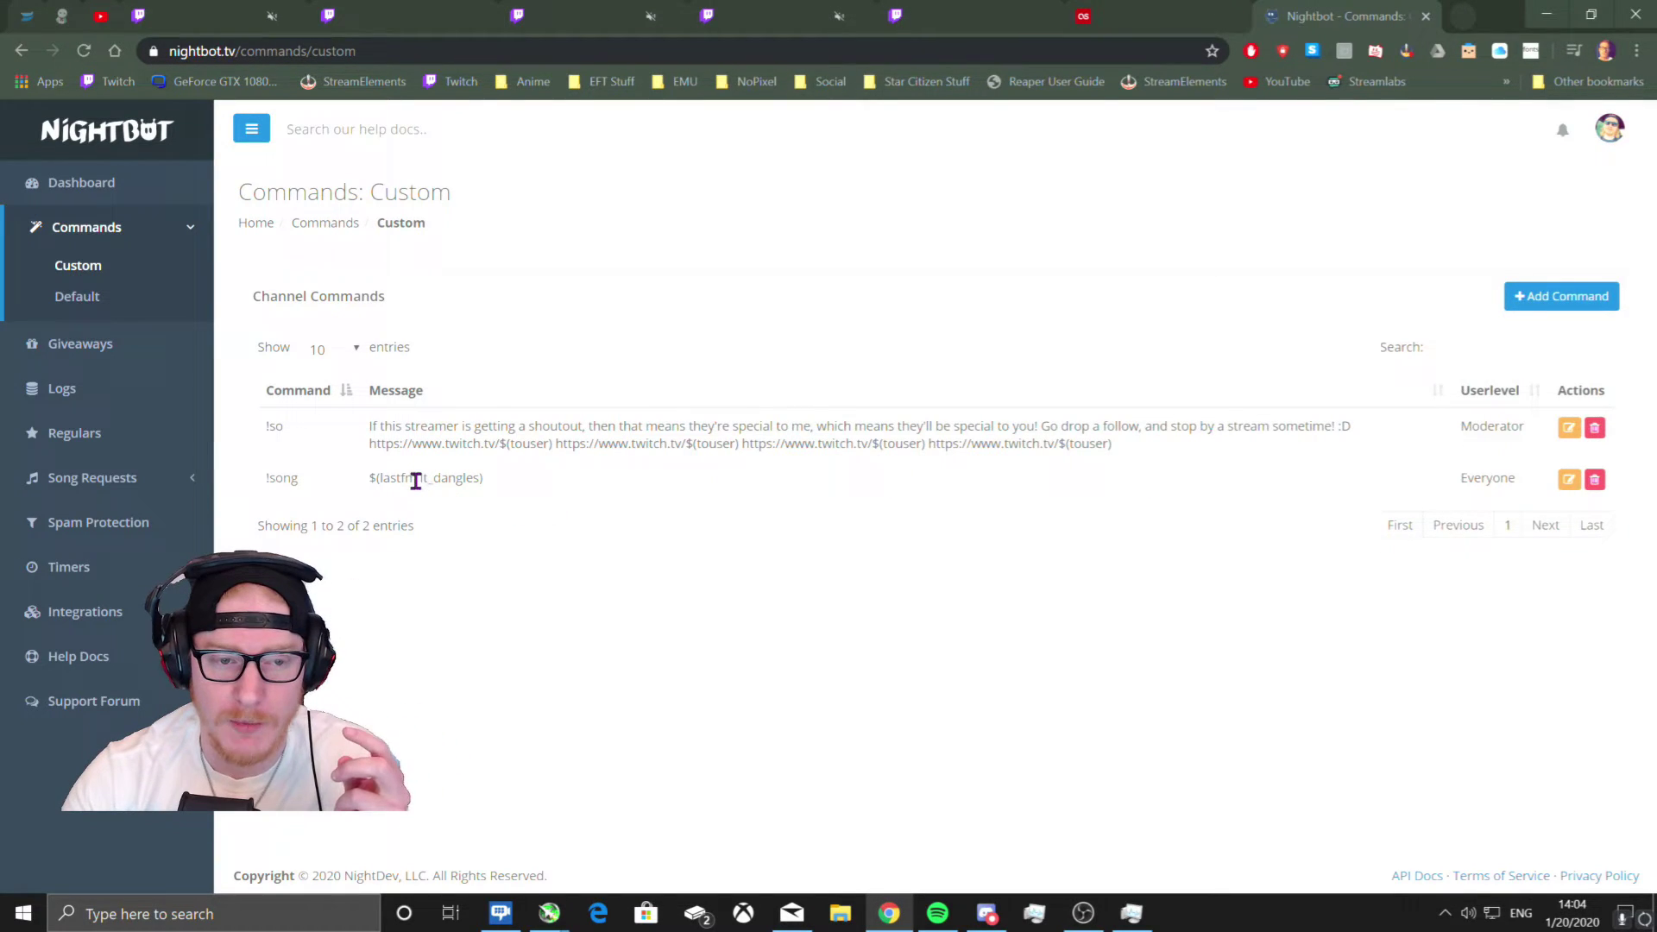
{"action": "left_click_drag", "start_coordinate": [430, 479], "coordinate": [455, 482]}
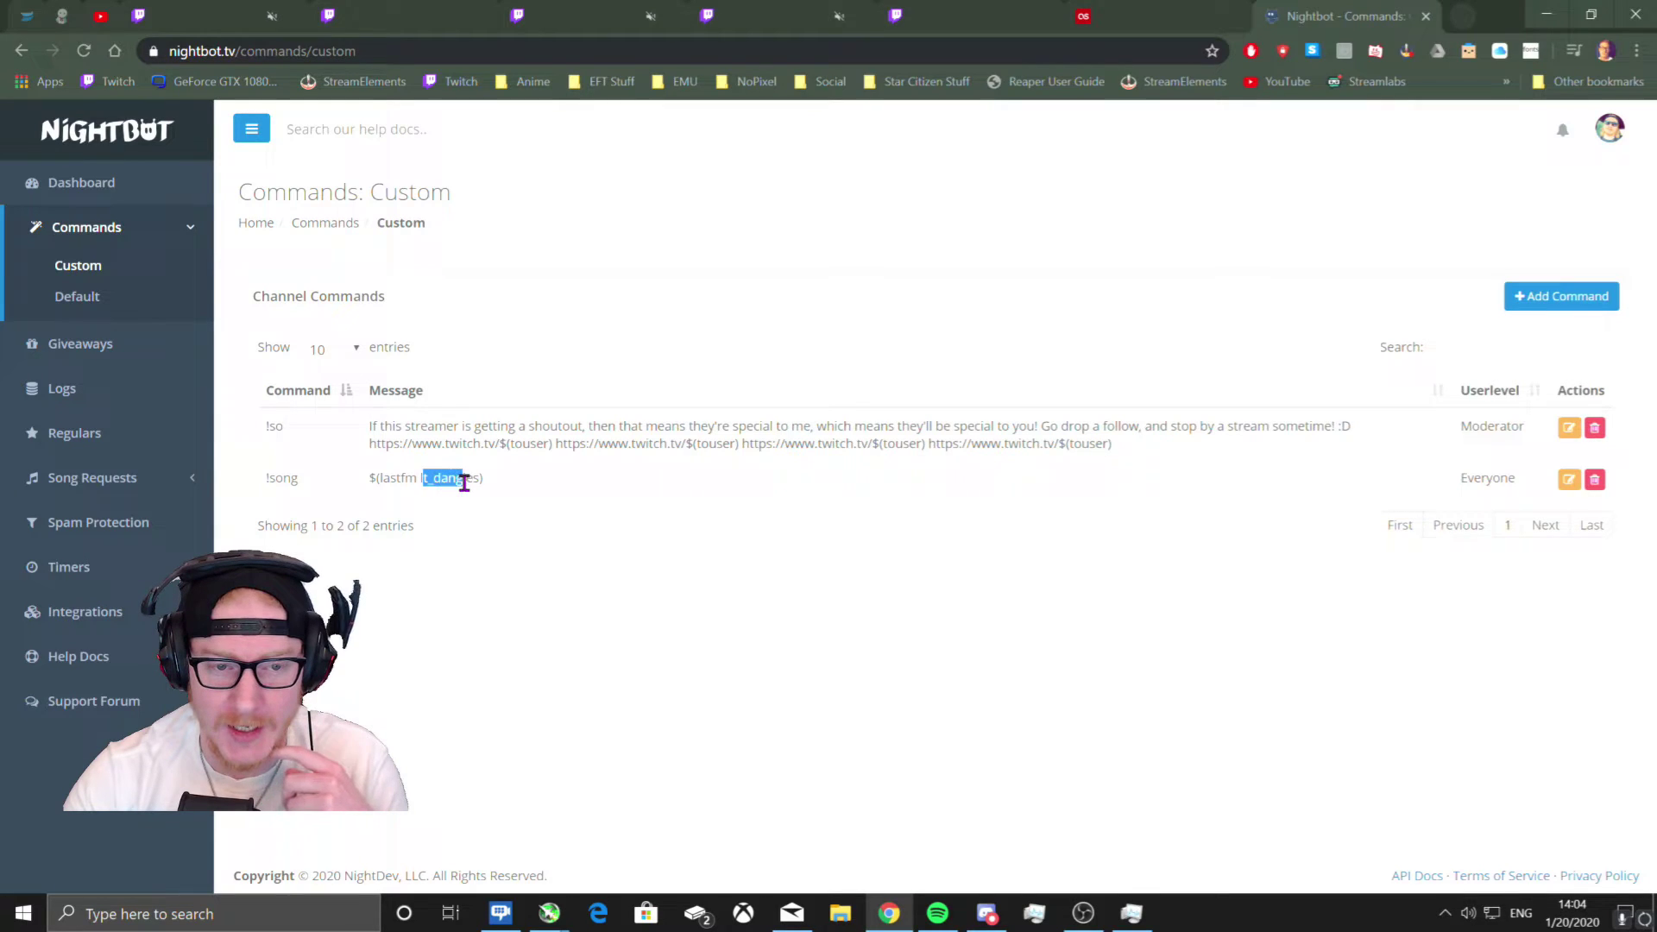
{"action": "left_click", "coordinate": [544, 489]}
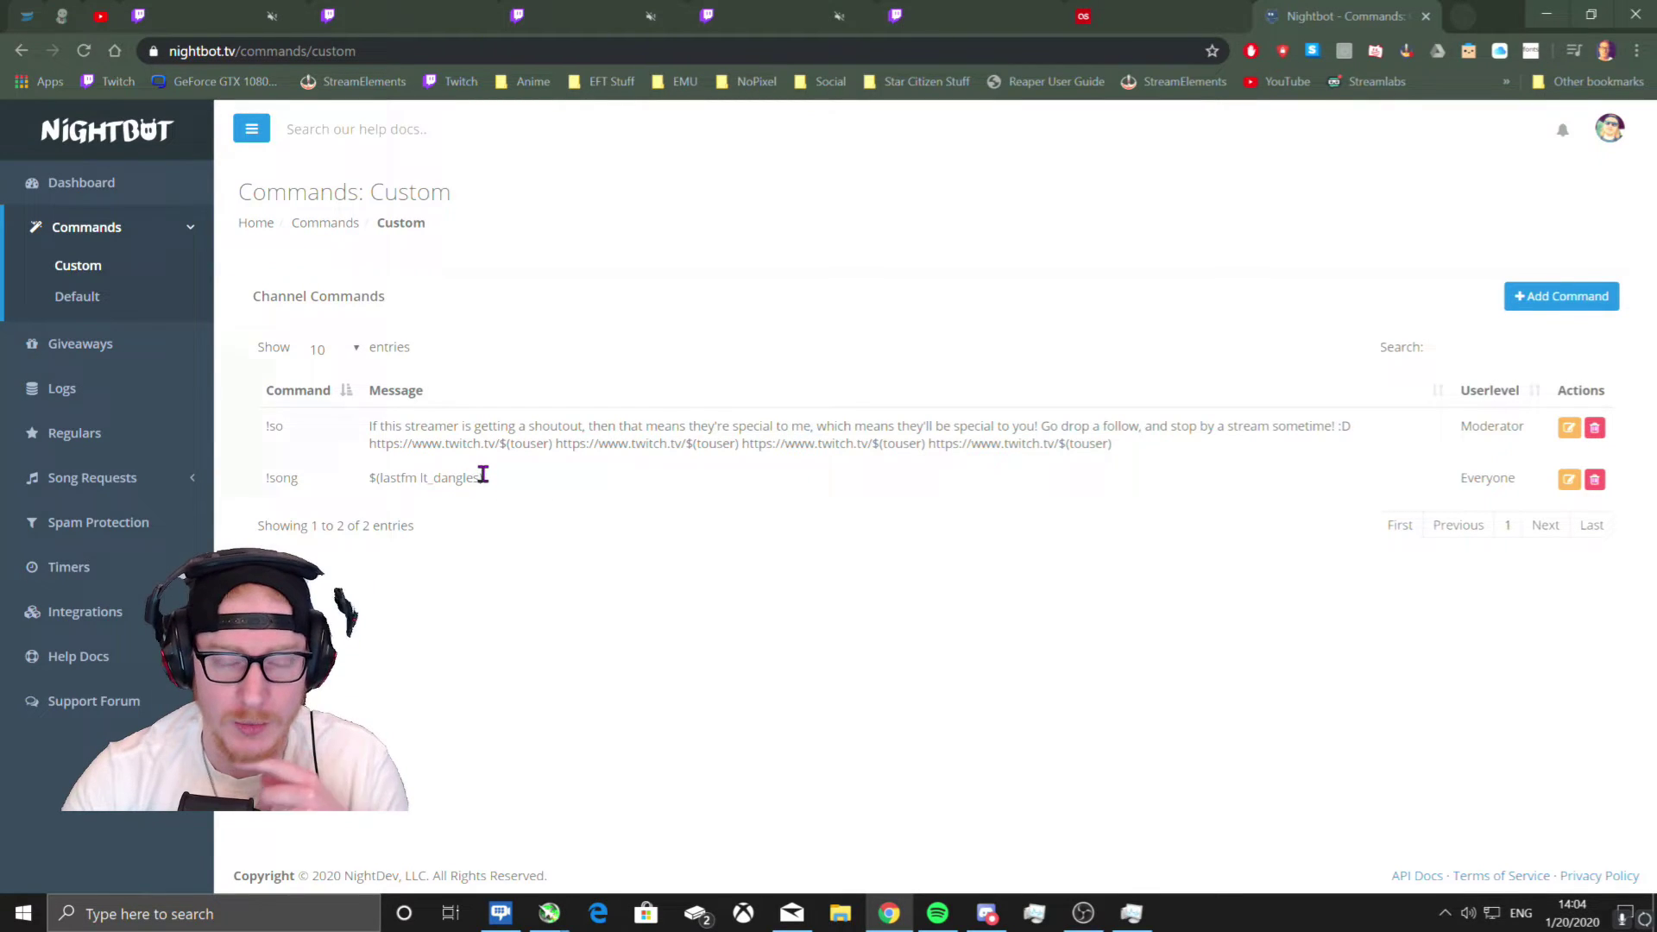
{"action": "left_click_drag", "start_coordinate": [422, 479], "coordinate": [477, 480]}
{"action": "left_click", "coordinate": [523, 484]}
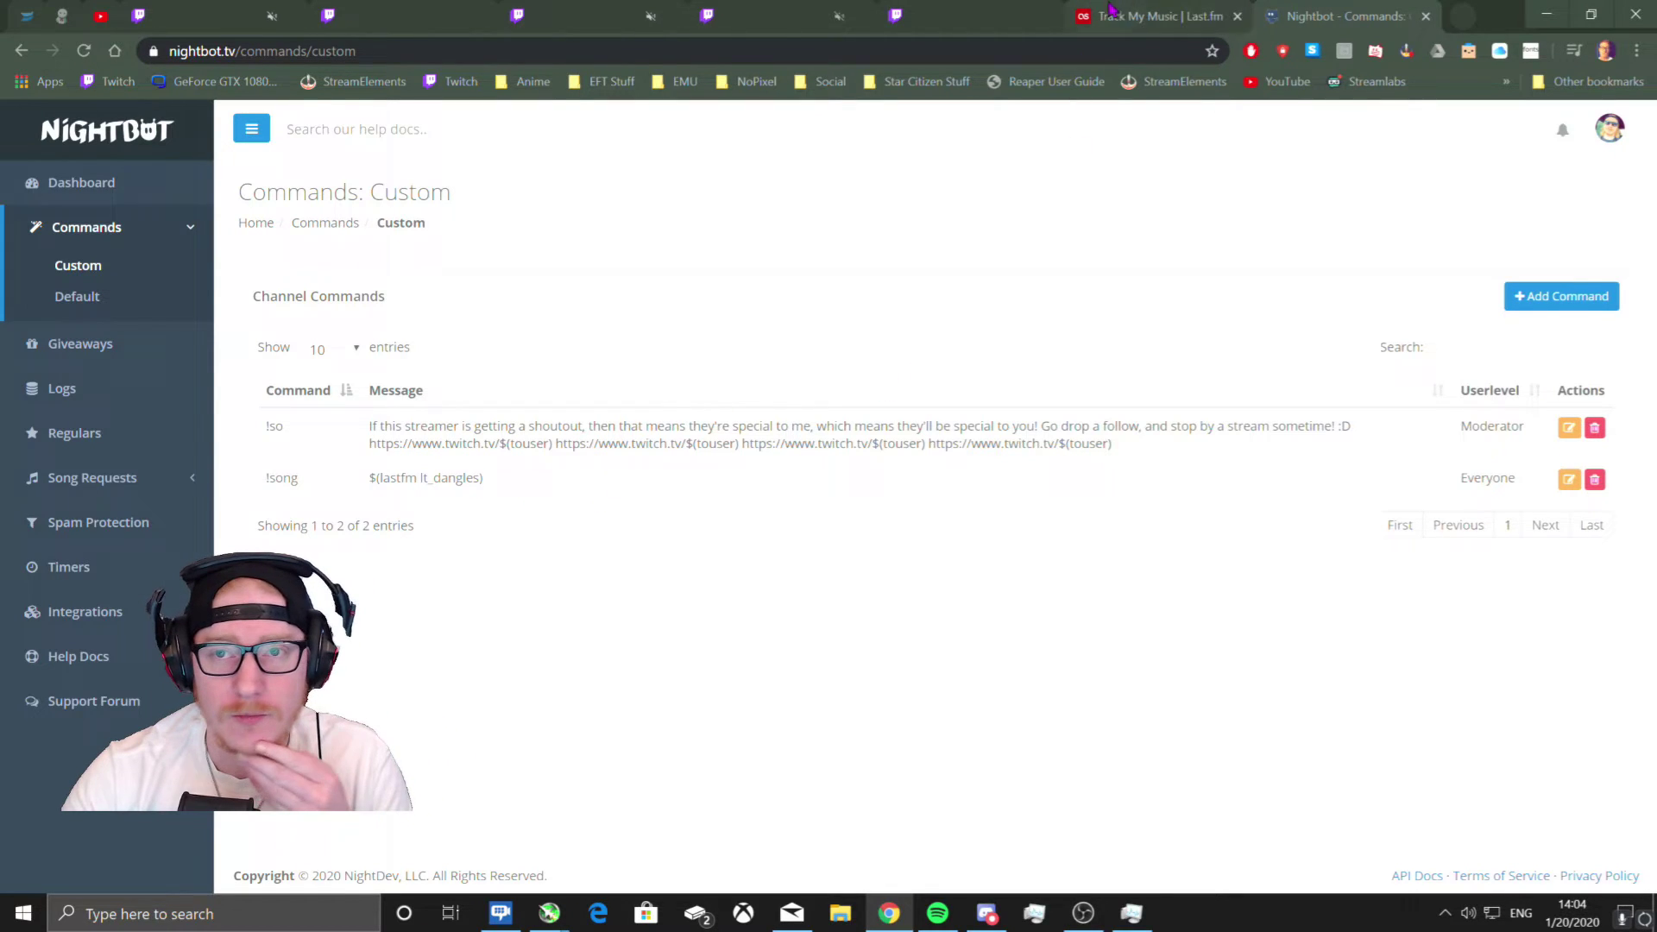
{"action": "left_click", "coordinate": [898, 16]}
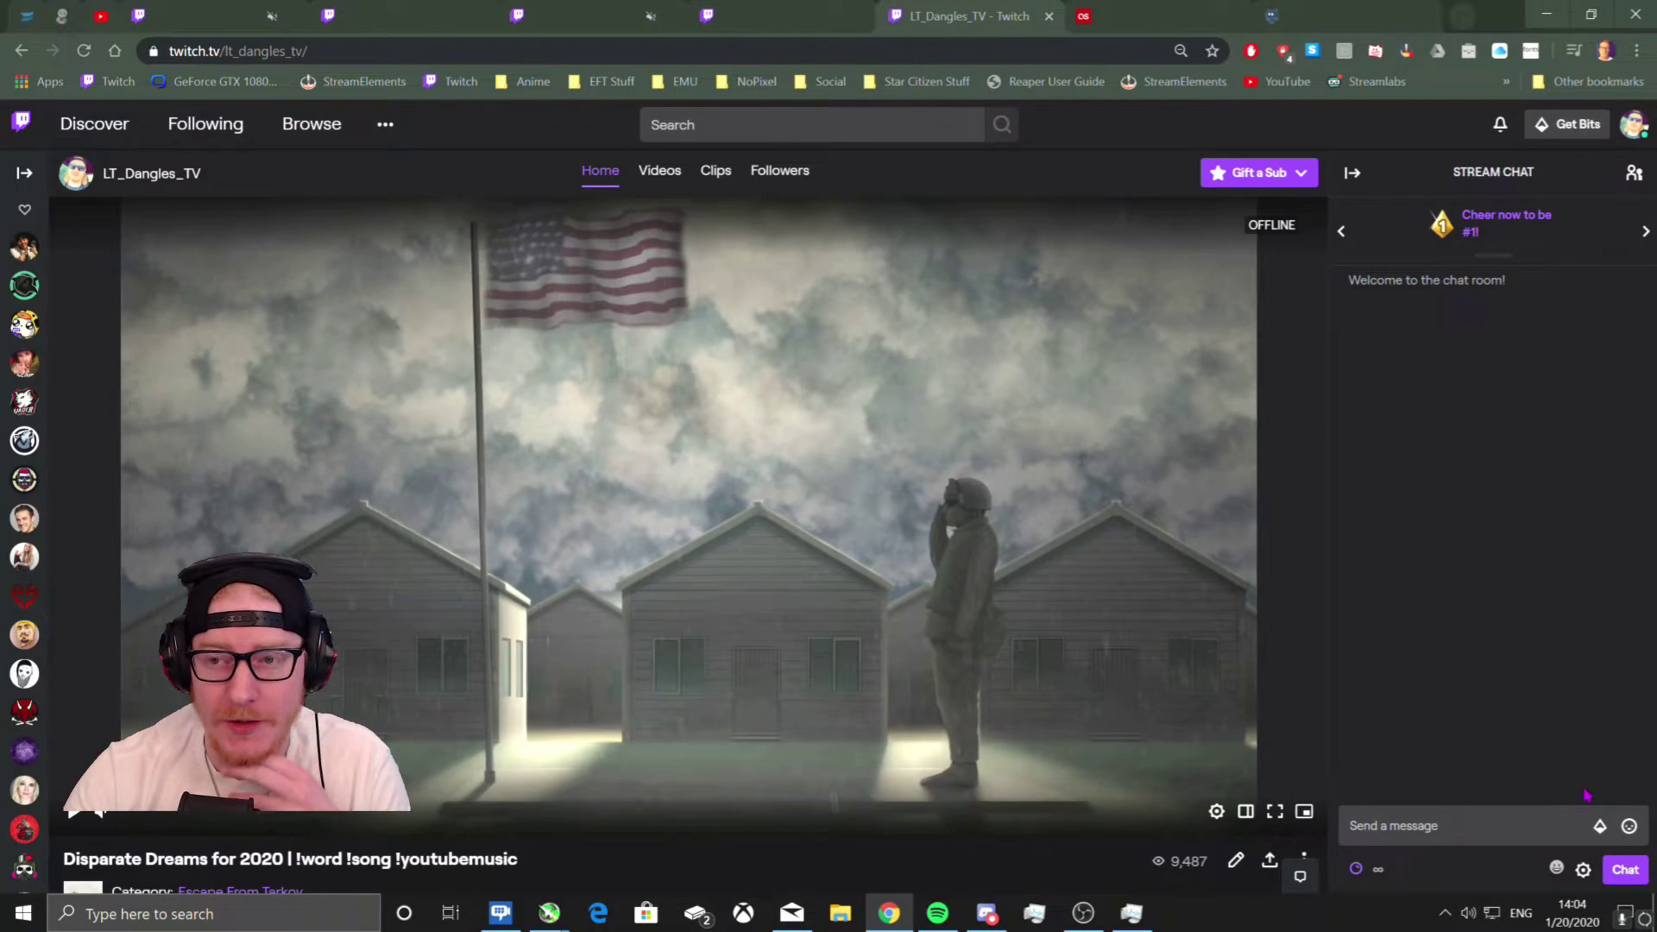
{"action": "left_click", "coordinate": [1411, 826]}
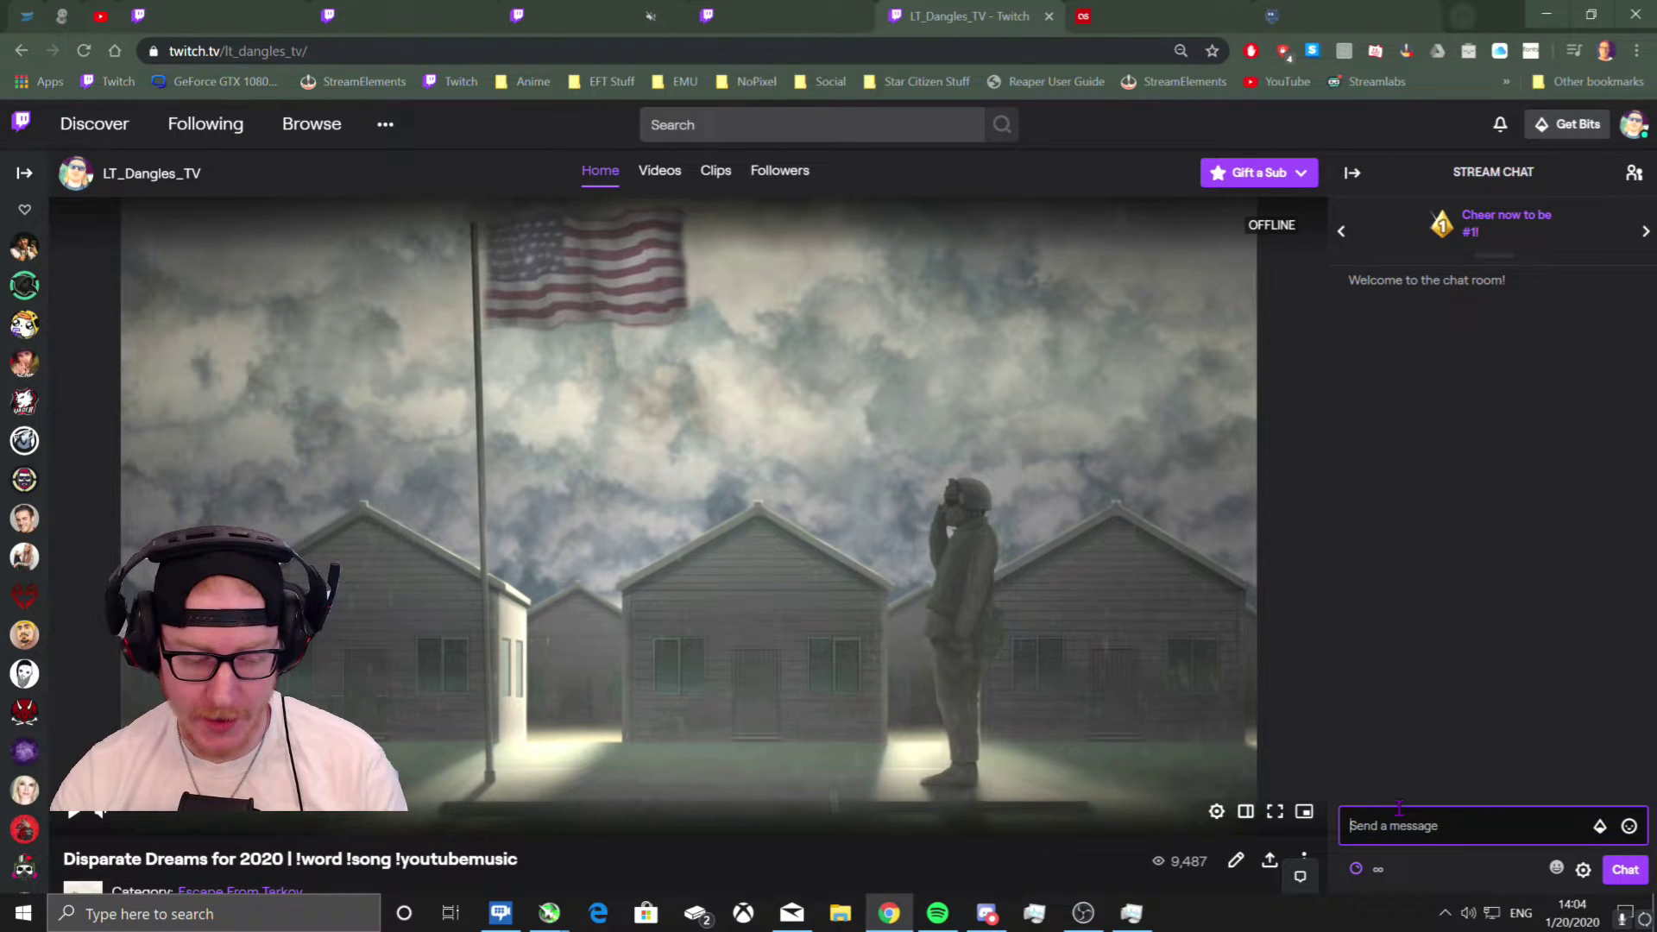
{"action": "type", "text": "!add"}
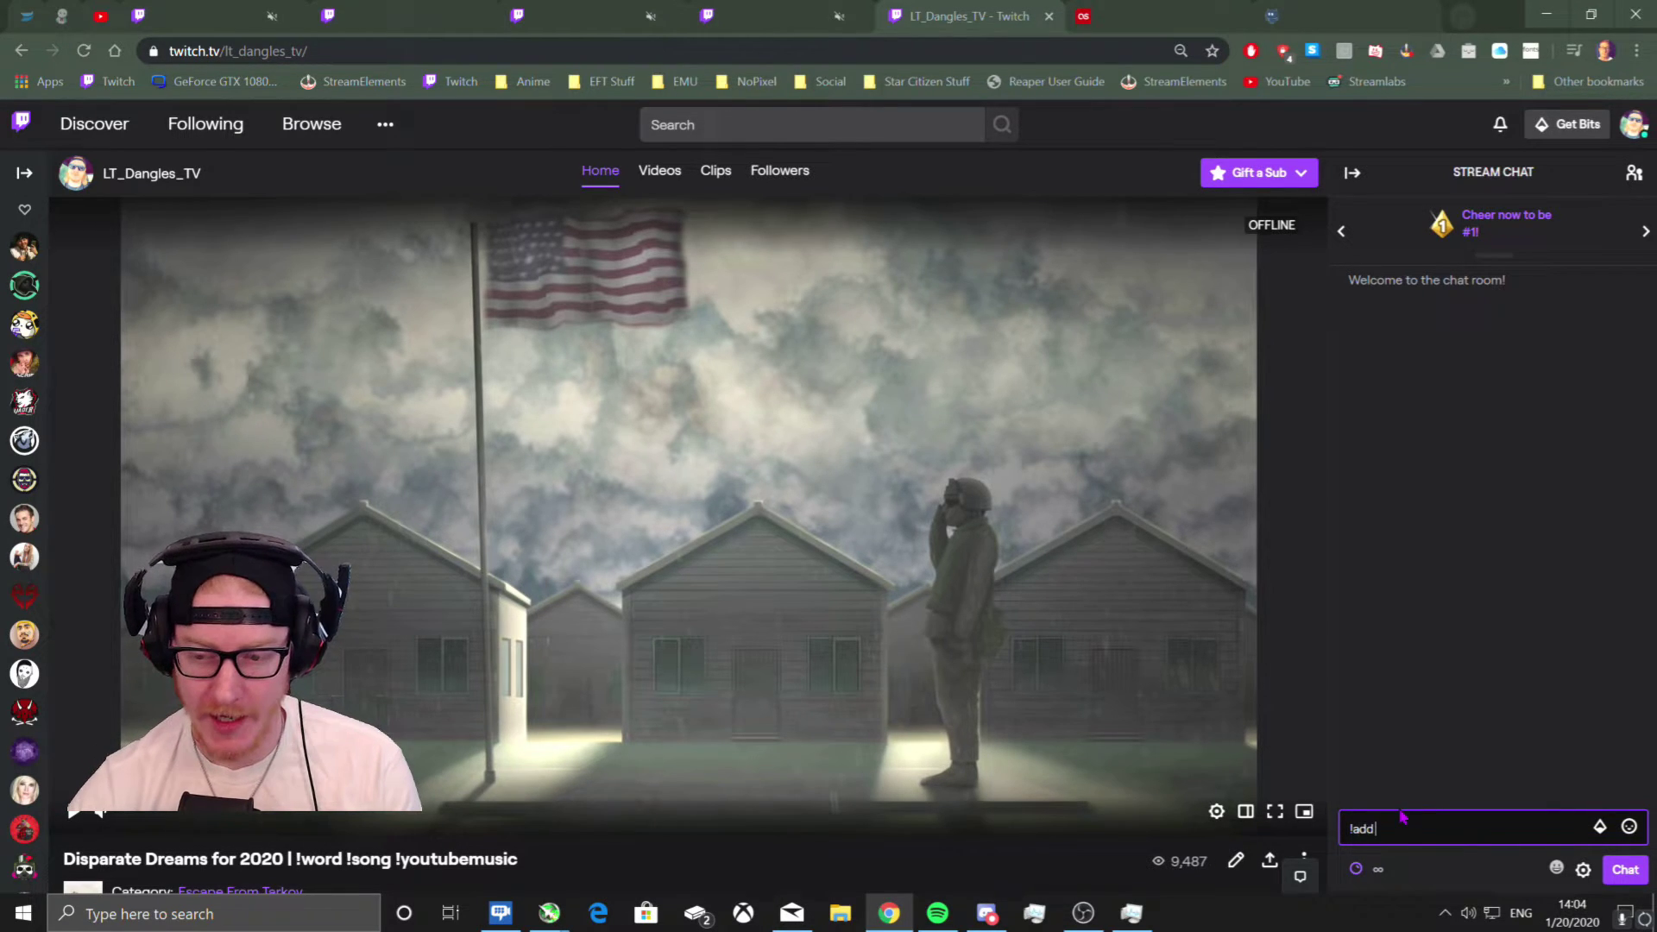
{"action": "type", "text": "com"}
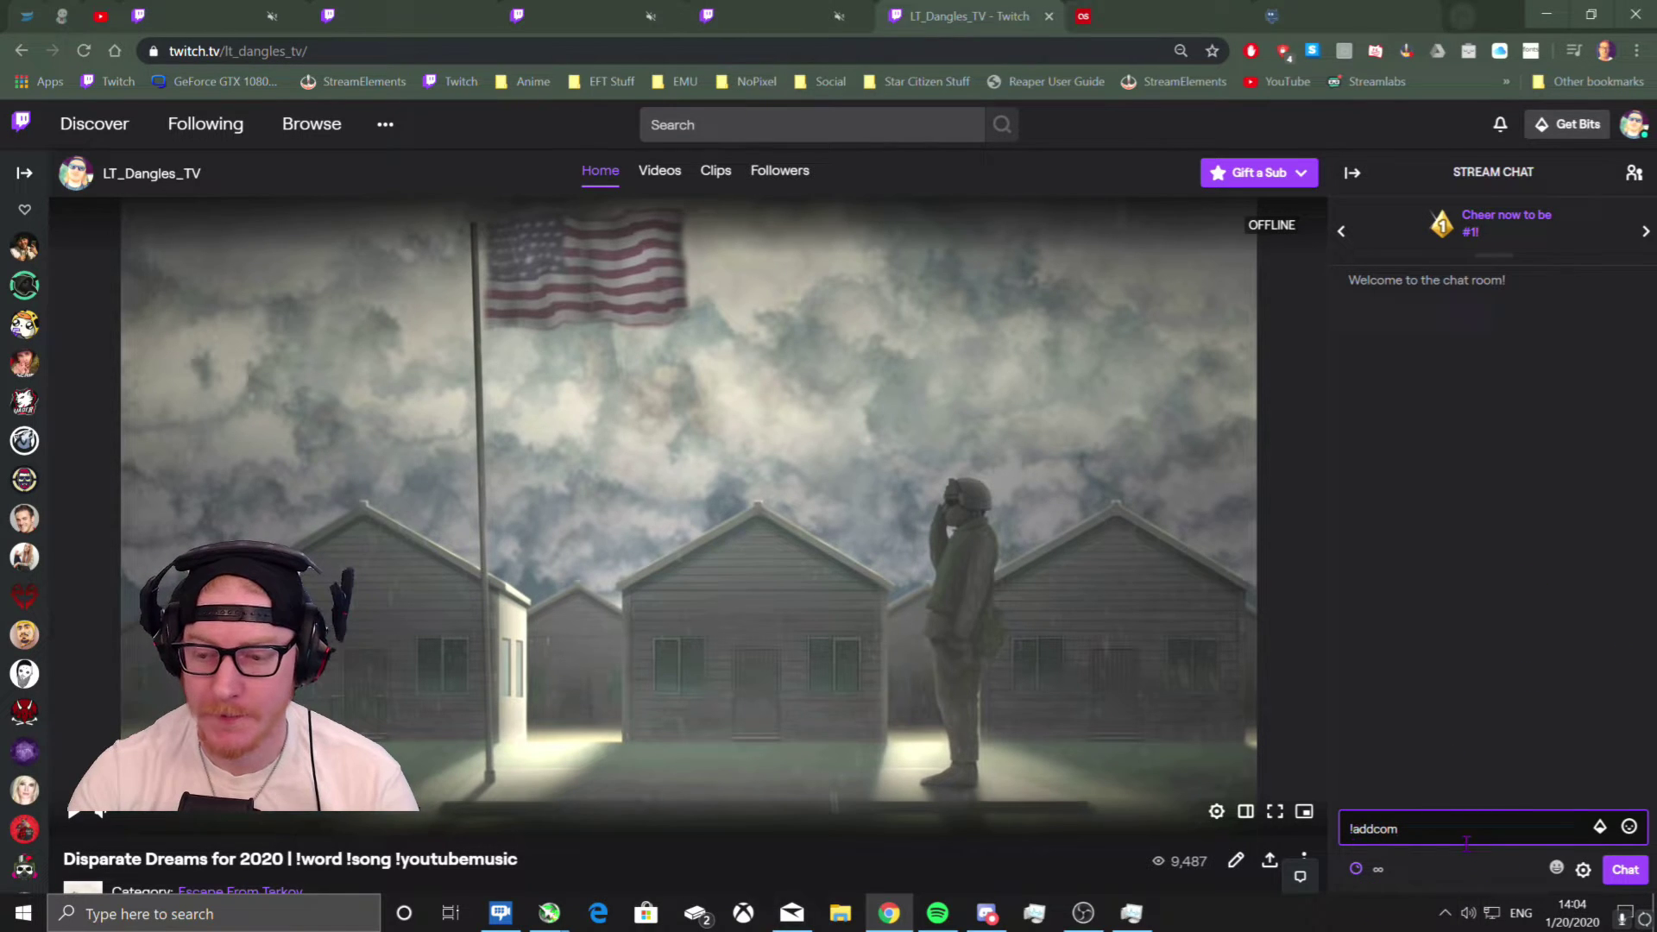
{"action": "key", "text": "ctrl+a"}
{"action": "key", "text": "ctrl+x"}
{"action": "left_click", "coordinate": [1321, 15]}
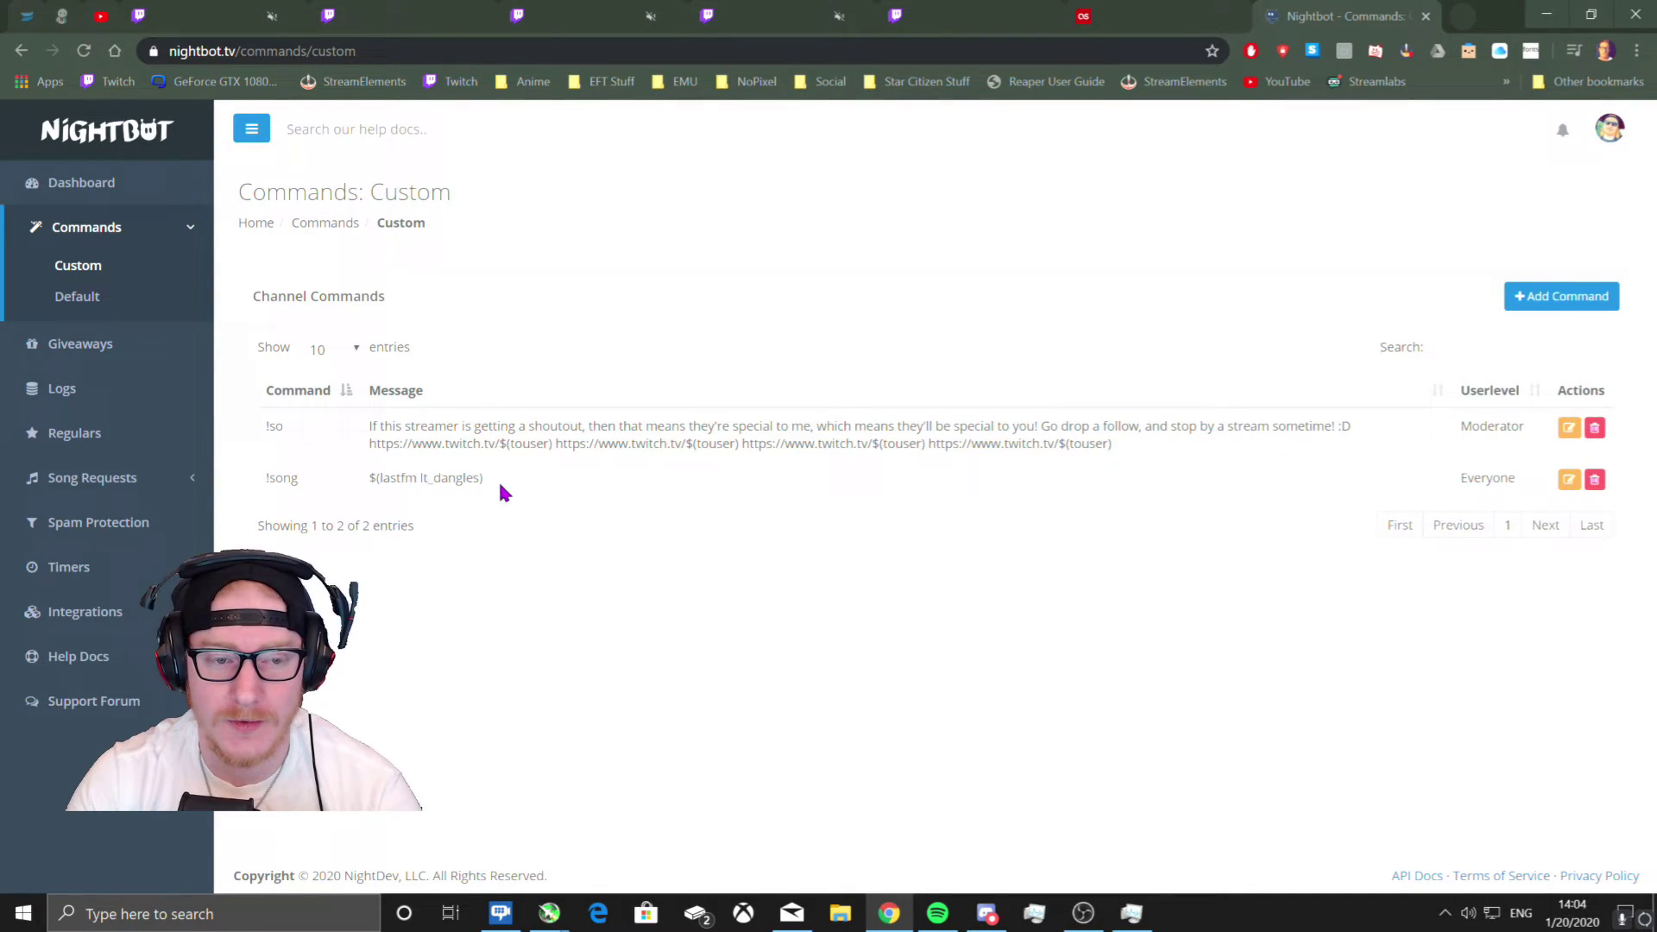
{"action": "left_click_drag", "start_coordinate": [503, 489], "coordinate": [369, 485]}
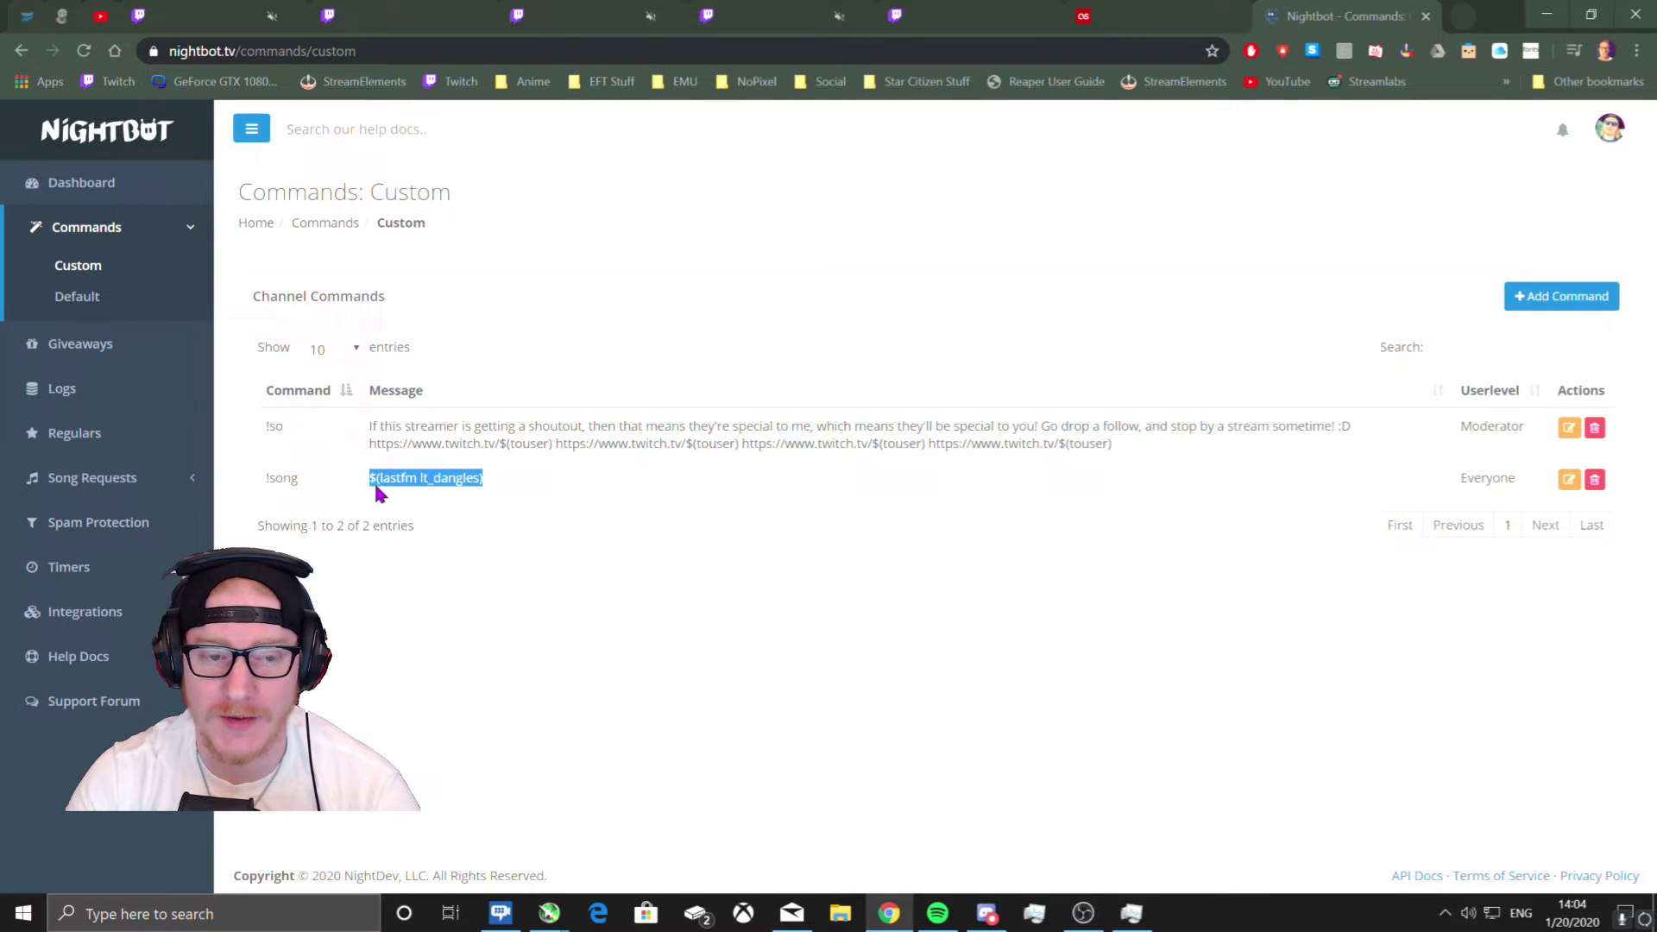
{"action": "left_click", "coordinate": [941, 15]}
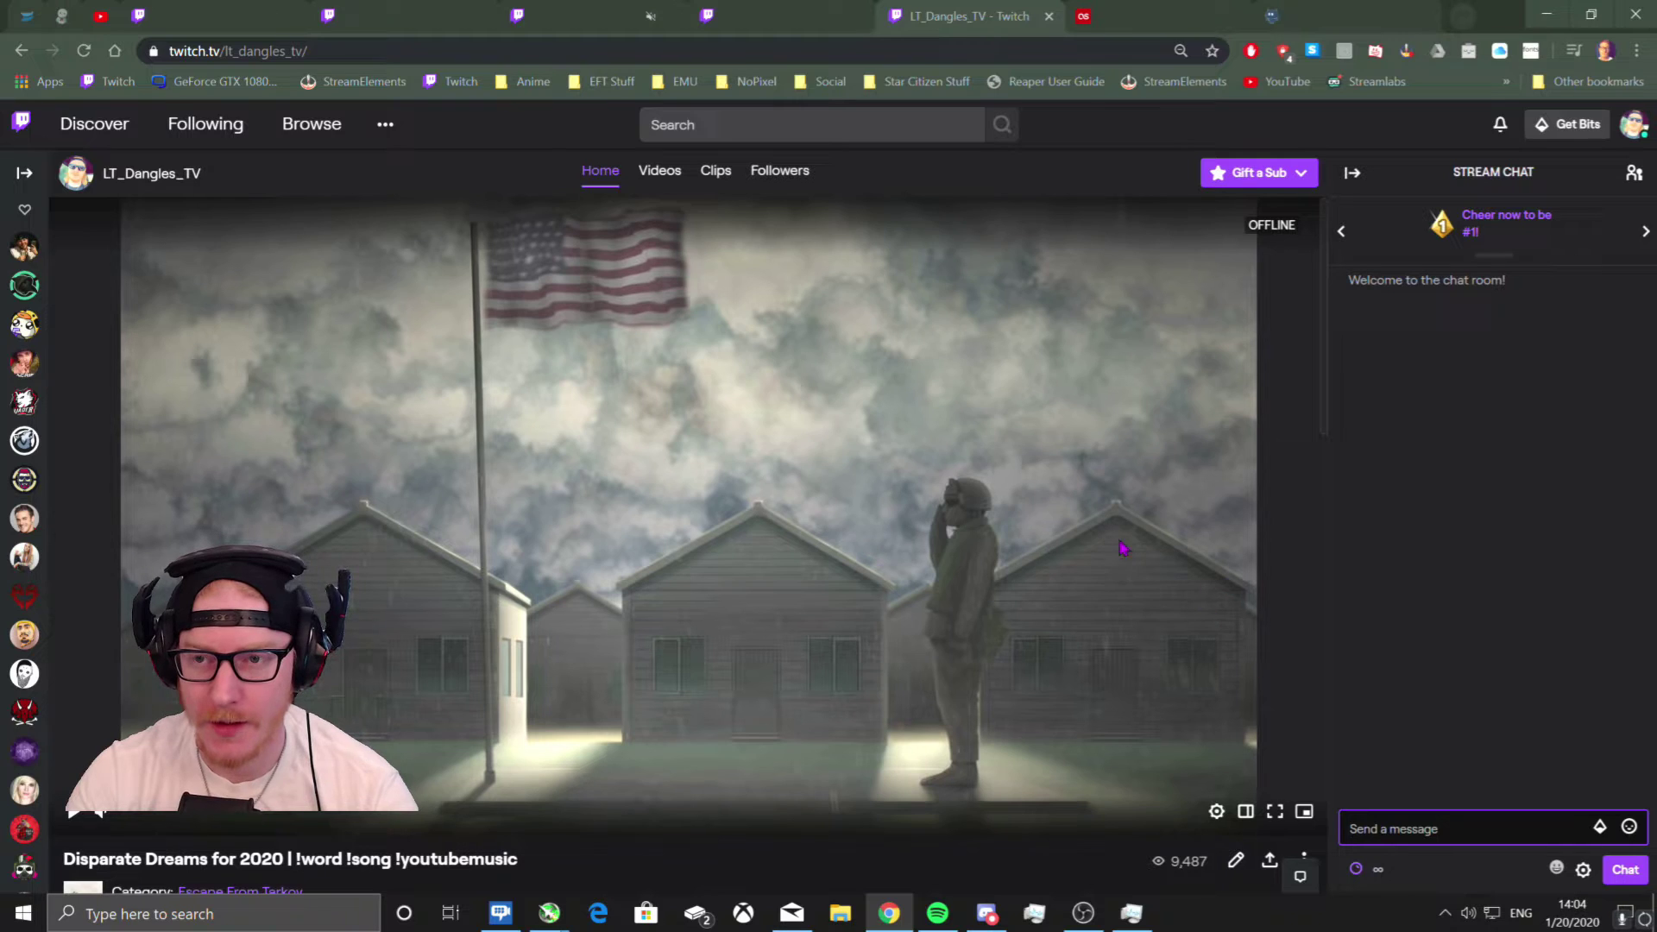
Scroll the Twitch channel page down to the Spotify Recently Played Songs panel.
{"action": "scroll", "coordinate": [1019, 436], "scroll_direction": "down", "scroll_amount": 7}
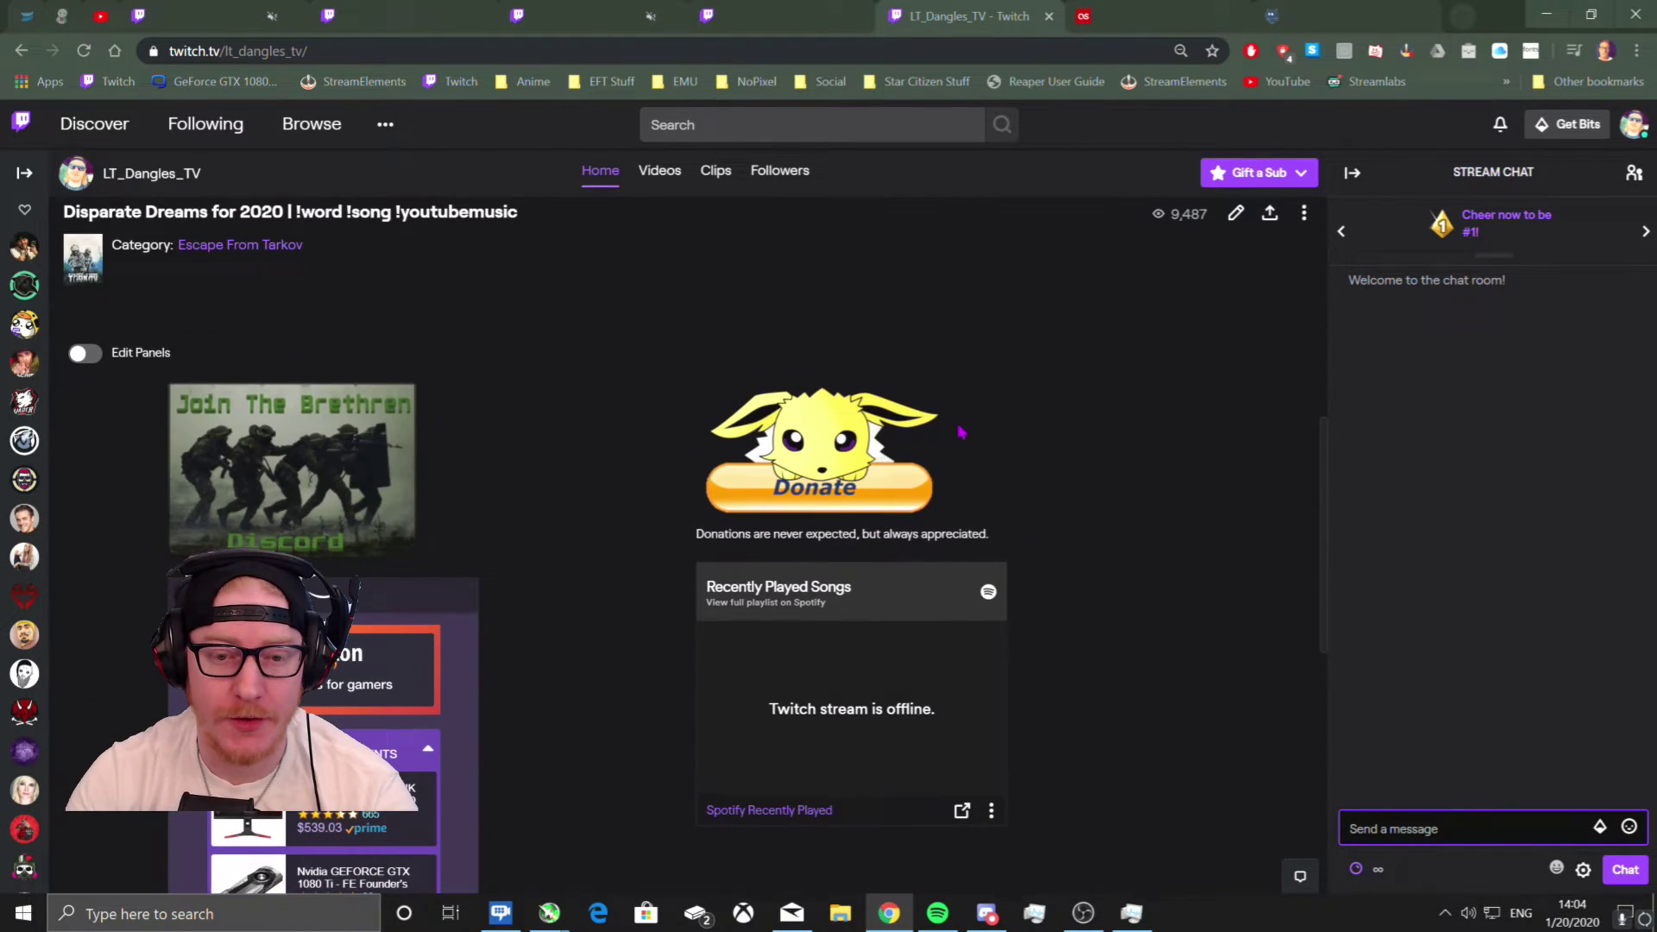
{"action": "scroll", "coordinate": [961, 432], "scroll_direction": "down", "scroll_amount": 2}
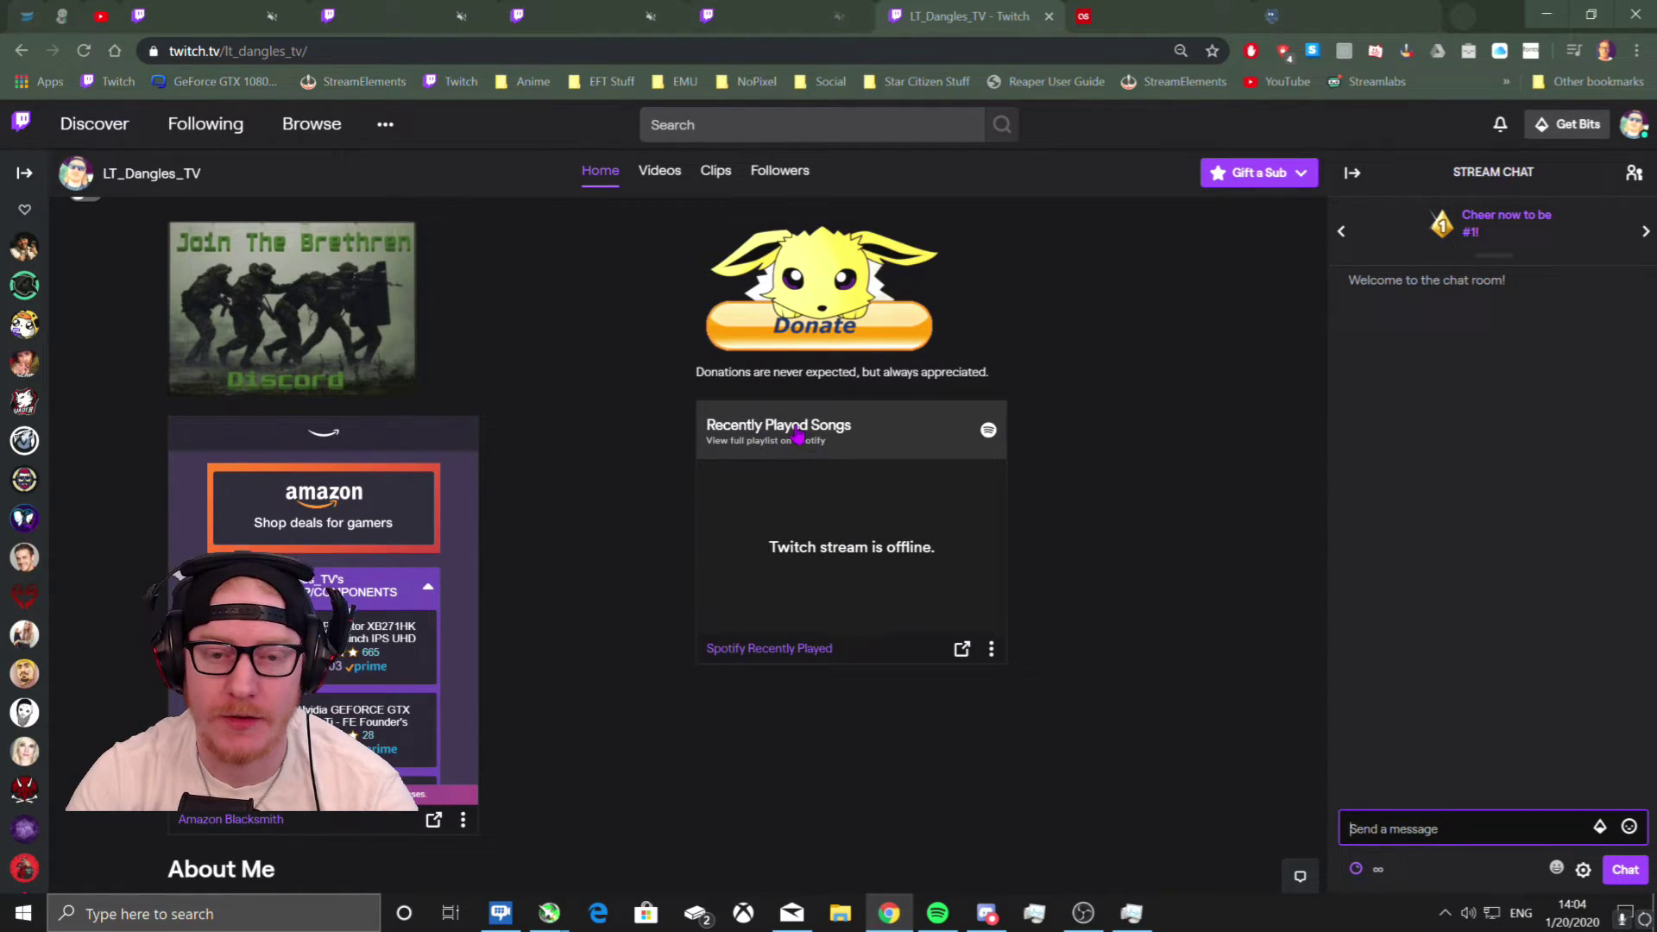
{"action": "scroll", "coordinate": [958, 527], "scroll_direction": "up", "scroll_amount": 2}
{"action": "scroll", "coordinate": [1071, 579], "scroll_direction": "down", "scroll_amount": 2}
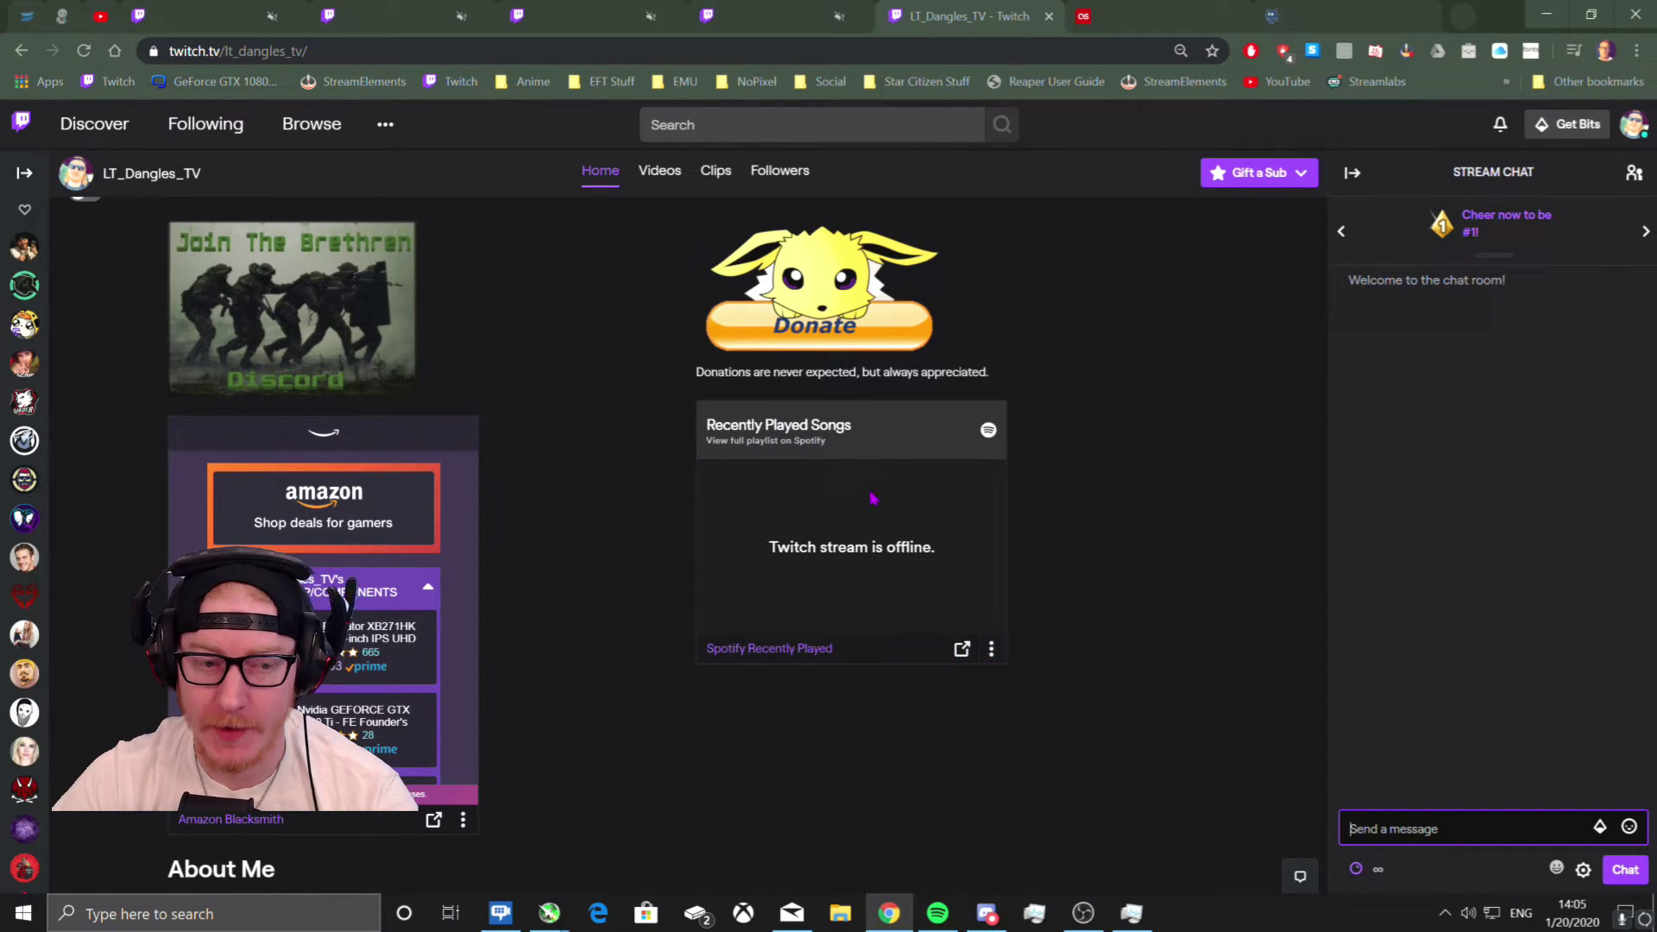
{"action": "scroll", "coordinate": [863, 535], "scroll_direction": "down", "scroll_amount": 3}
{"action": "scroll", "coordinate": [858, 562], "scroll_direction": "up", "scroll_amount": 3}
{"action": "left_click", "coordinate": [1077, 449]}
{"action": "key", "text": "ctrl+a"}
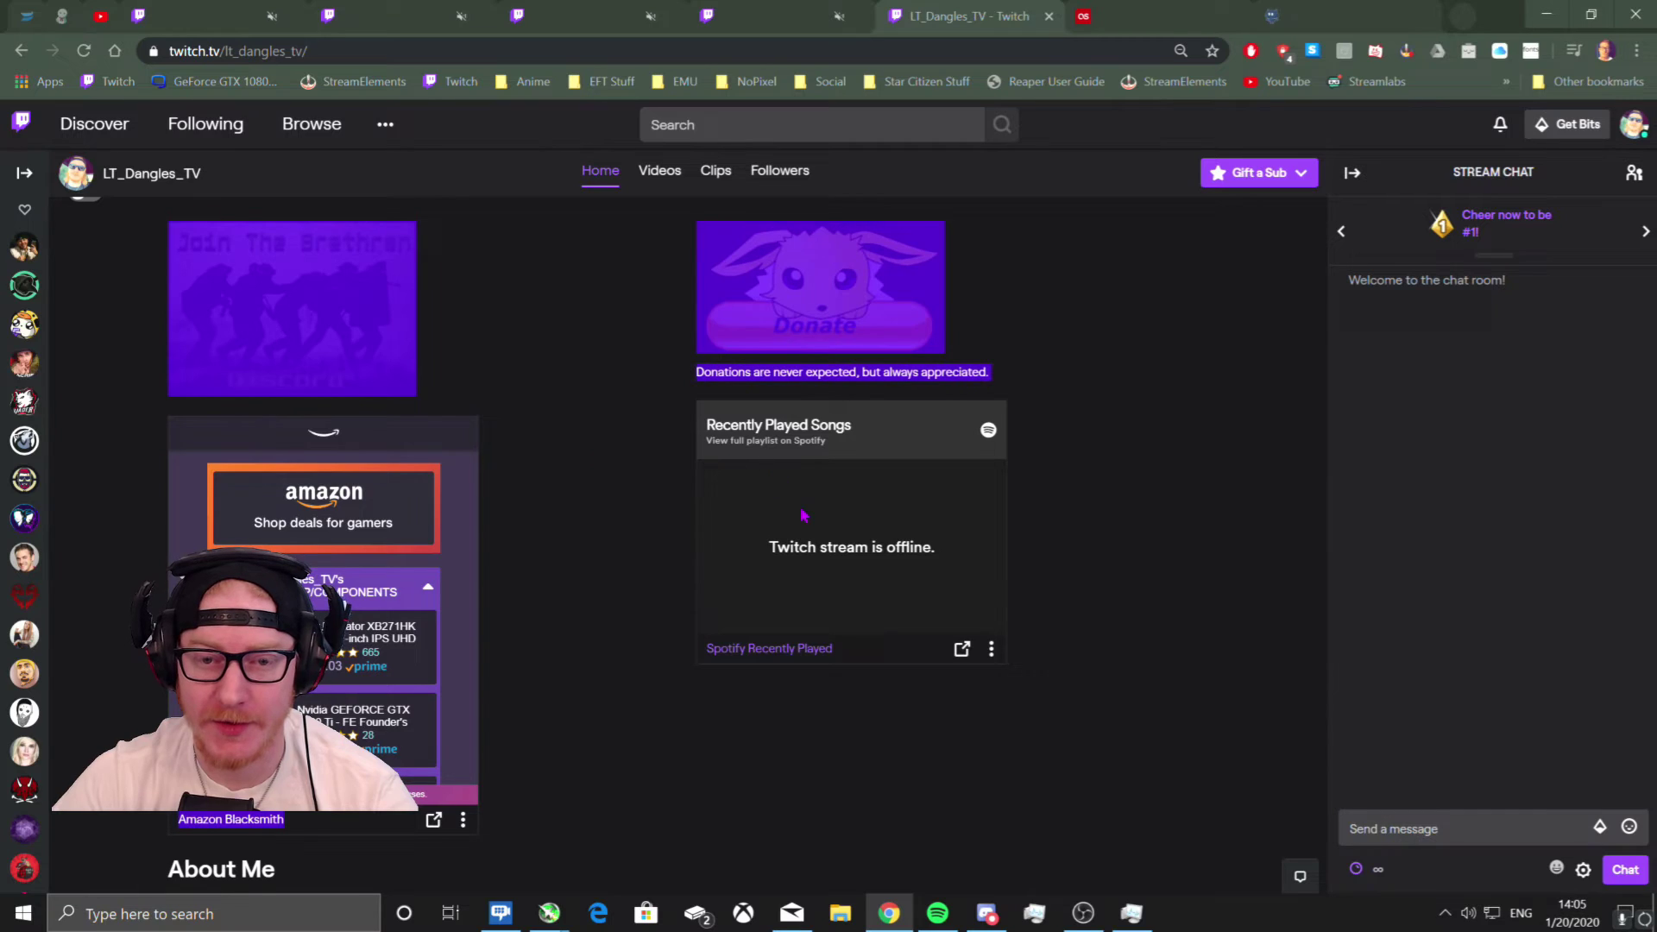
{"action": "left_click", "coordinate": [639, 485]}
{"action": "key", "text": "ctrl+a"}
{"action": "left_click", "coordinate": [679, 476]}
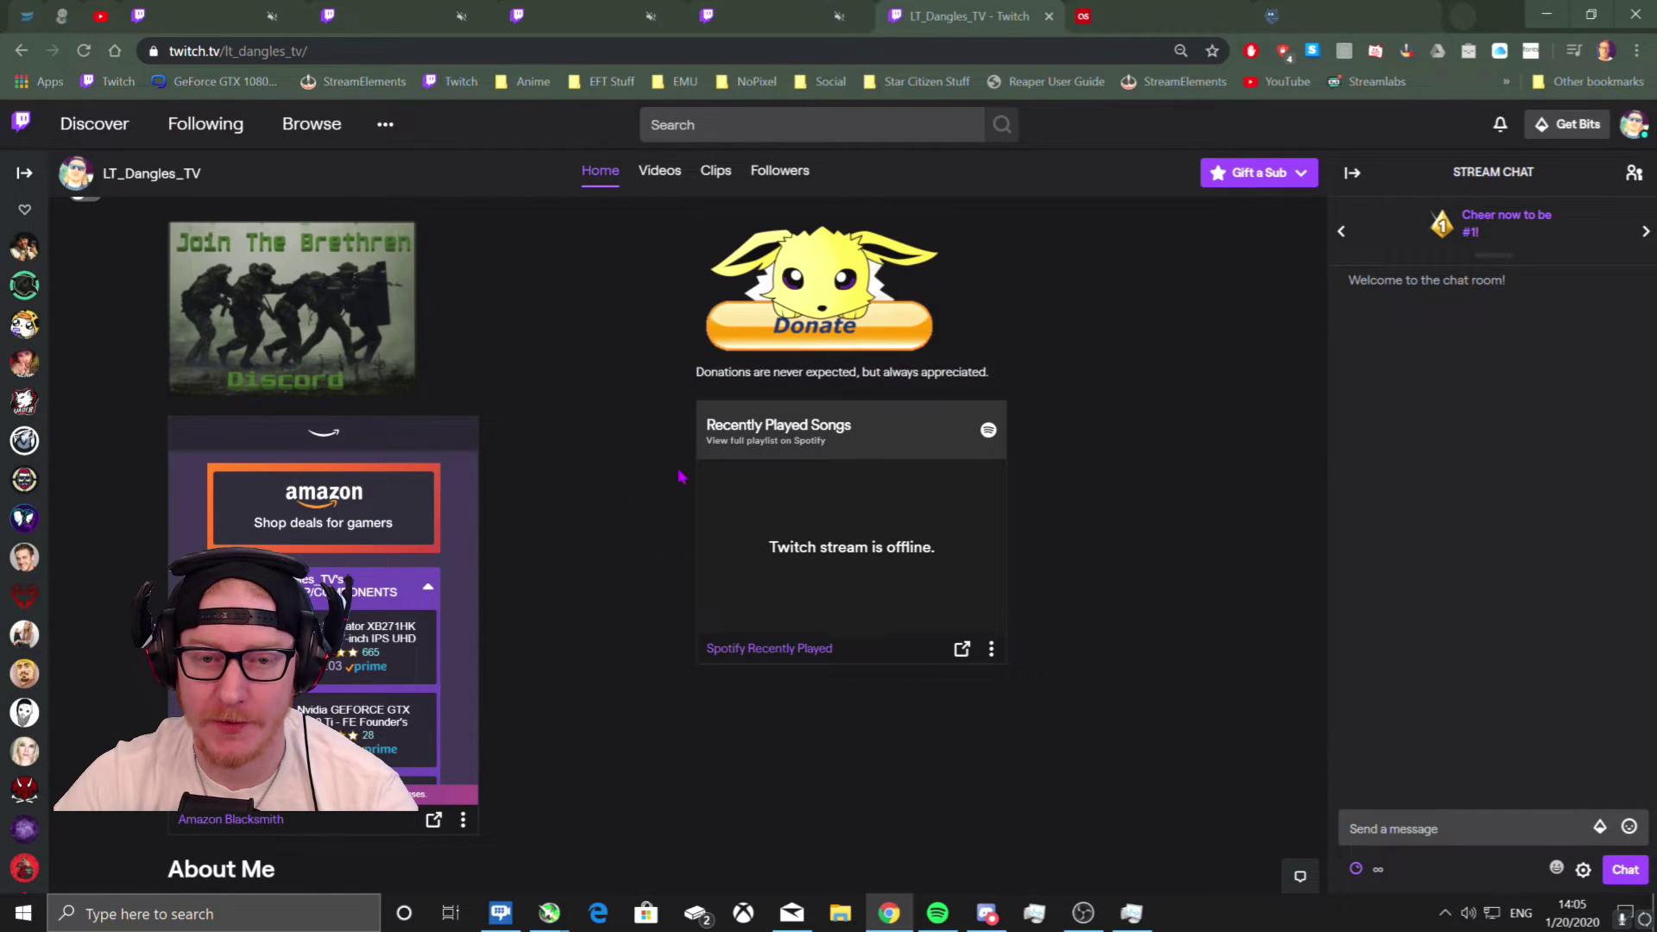
{"action": "scroll", "coordinate": [811, 532], "scroll_direction": "down", "scroll_amount": 2}
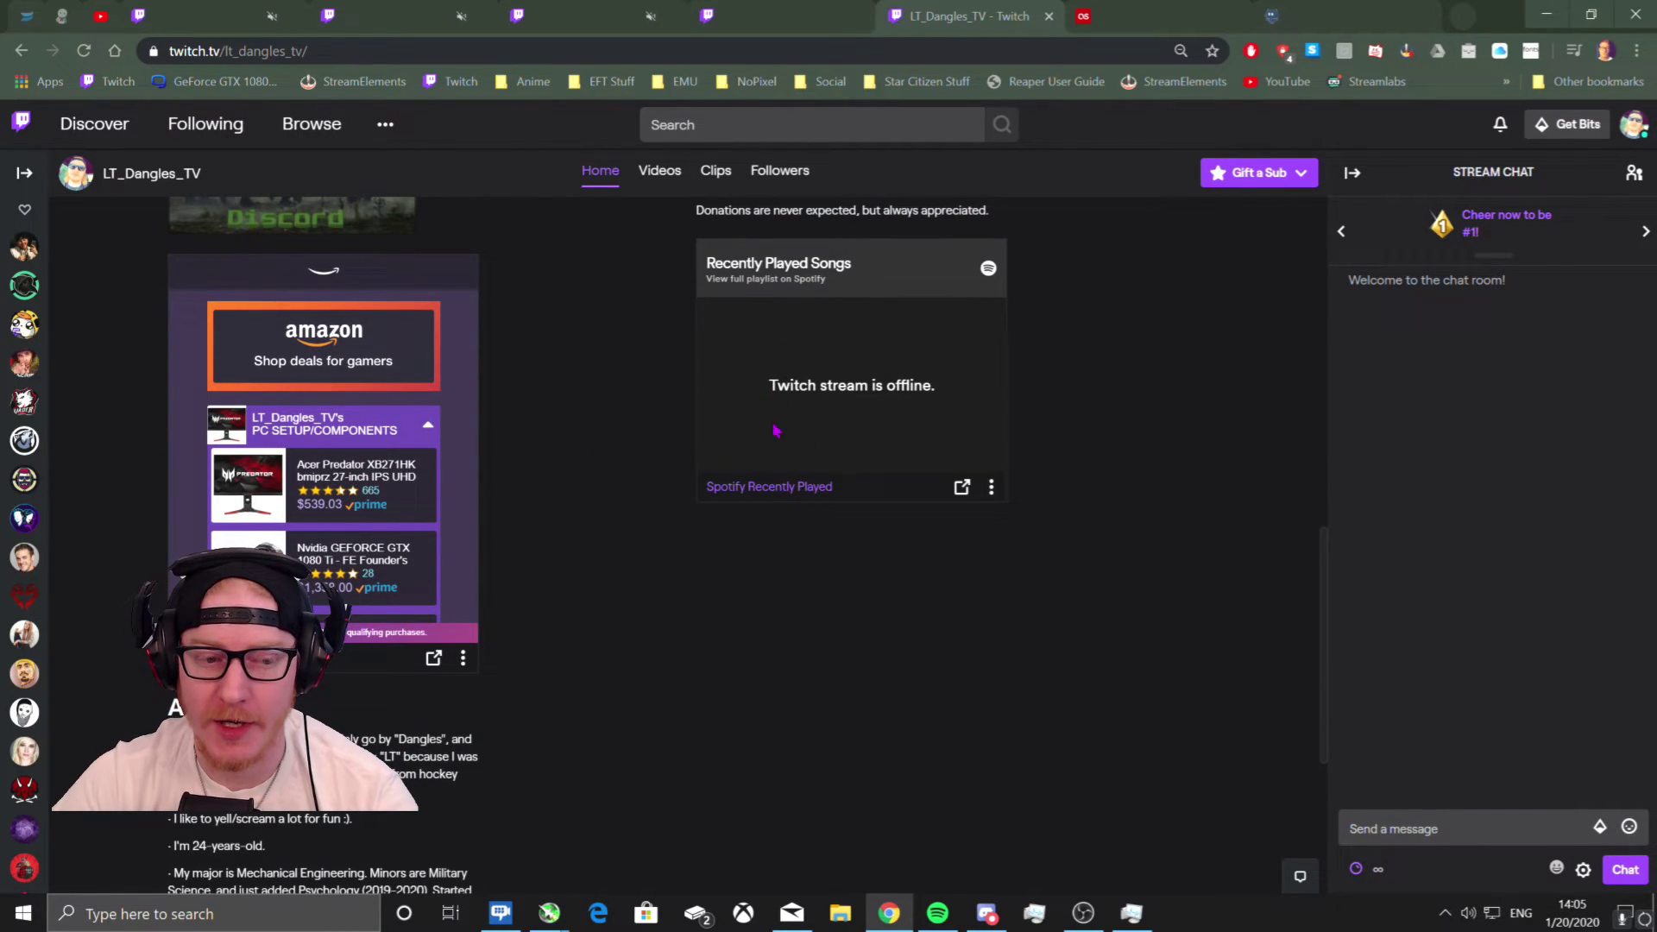
{"action": "scroll", "coordinate": [776, 431], "scroll_direction": "up", "scroll_amount": 2}
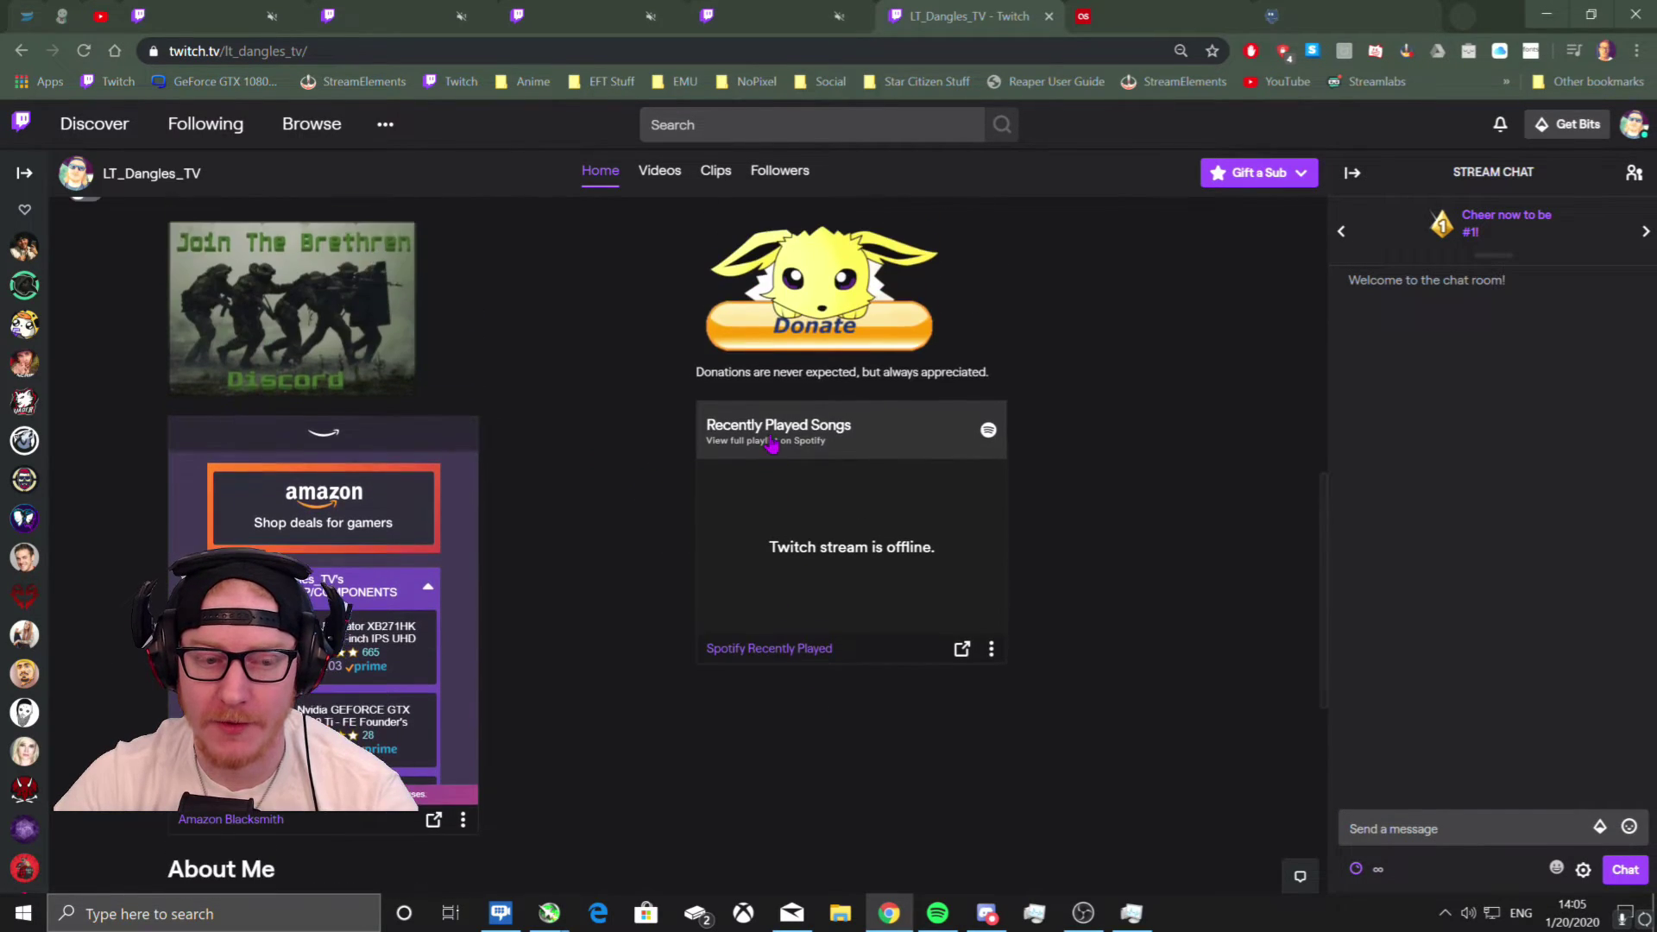
Send !song in Twitch chat so Nightbot replies with the current track.
{"action": "left_click", "coordinate": [1407, 831]}
{"action": "type", "text": "!"}
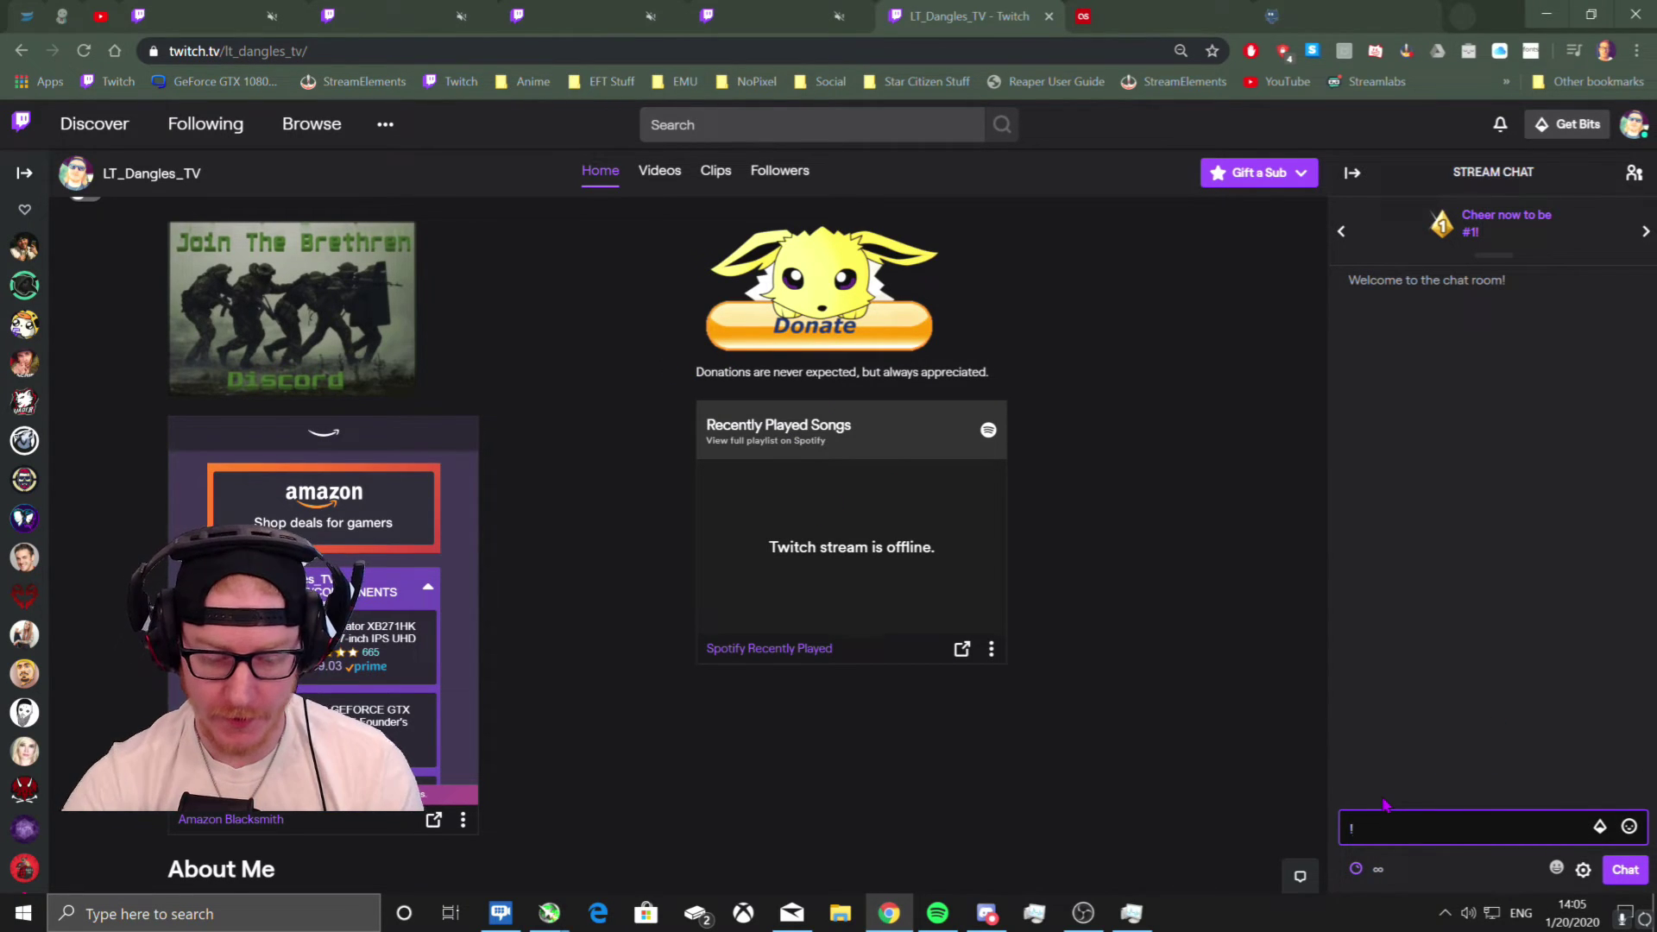
{"action": "type", "text": "song"}
{"action": "key", "text": "Return"}
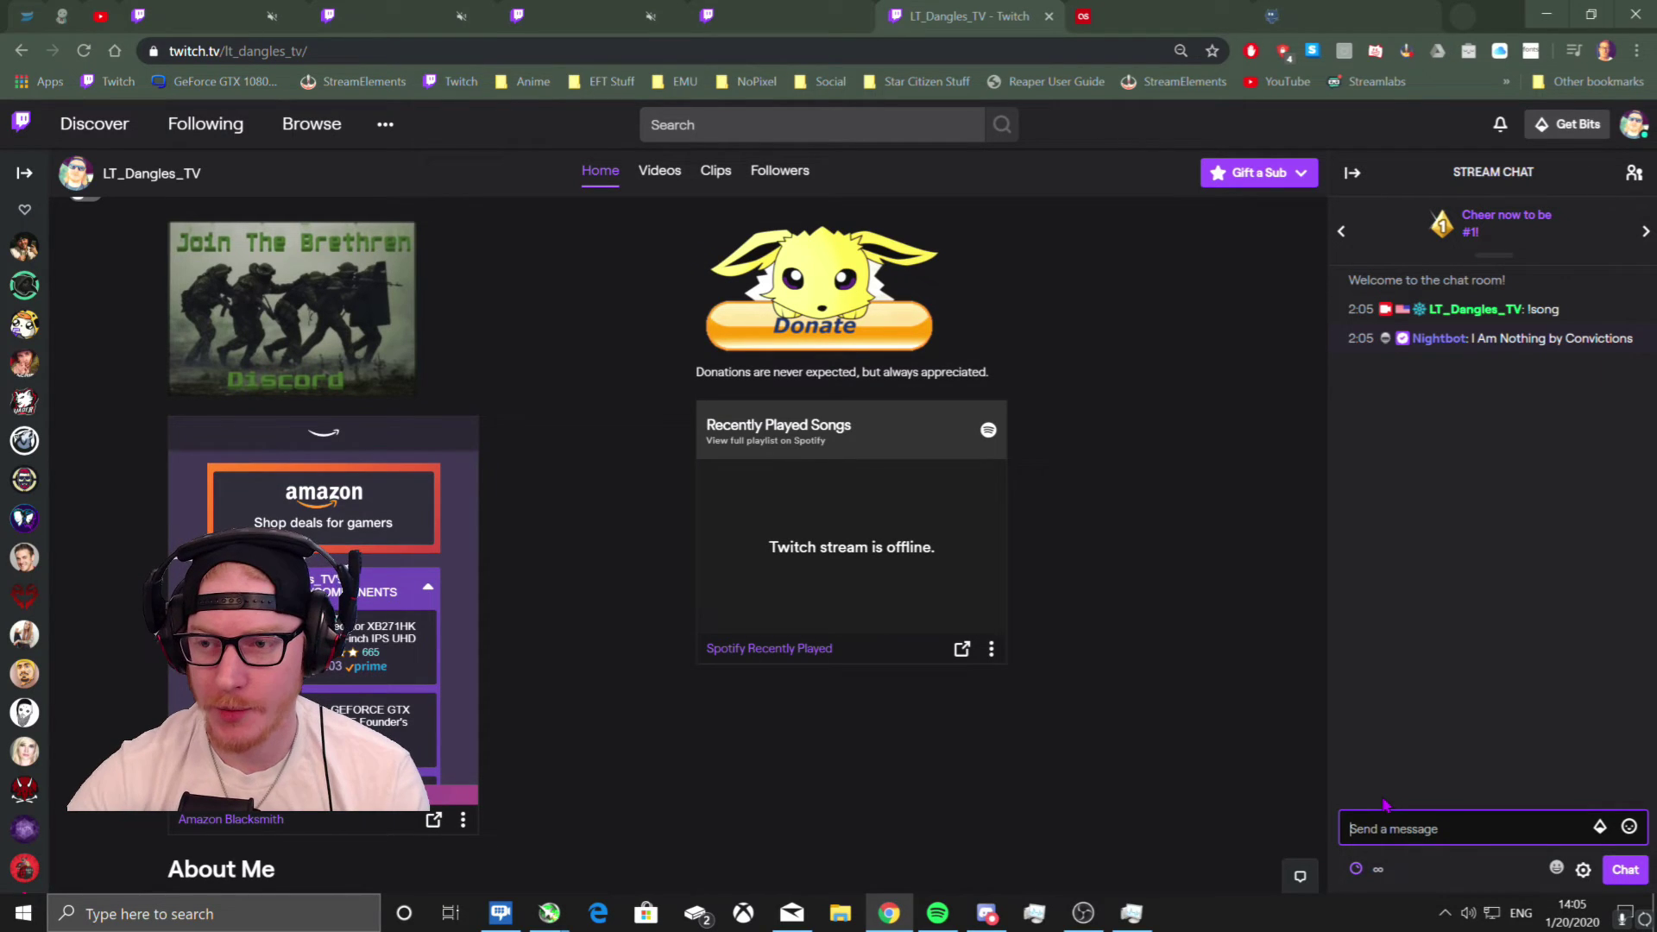
Check Spotify's playlist for the playing track, I Am Nothing by Convictions.
{"action": "left_click", "coordinate": [937, 913]}
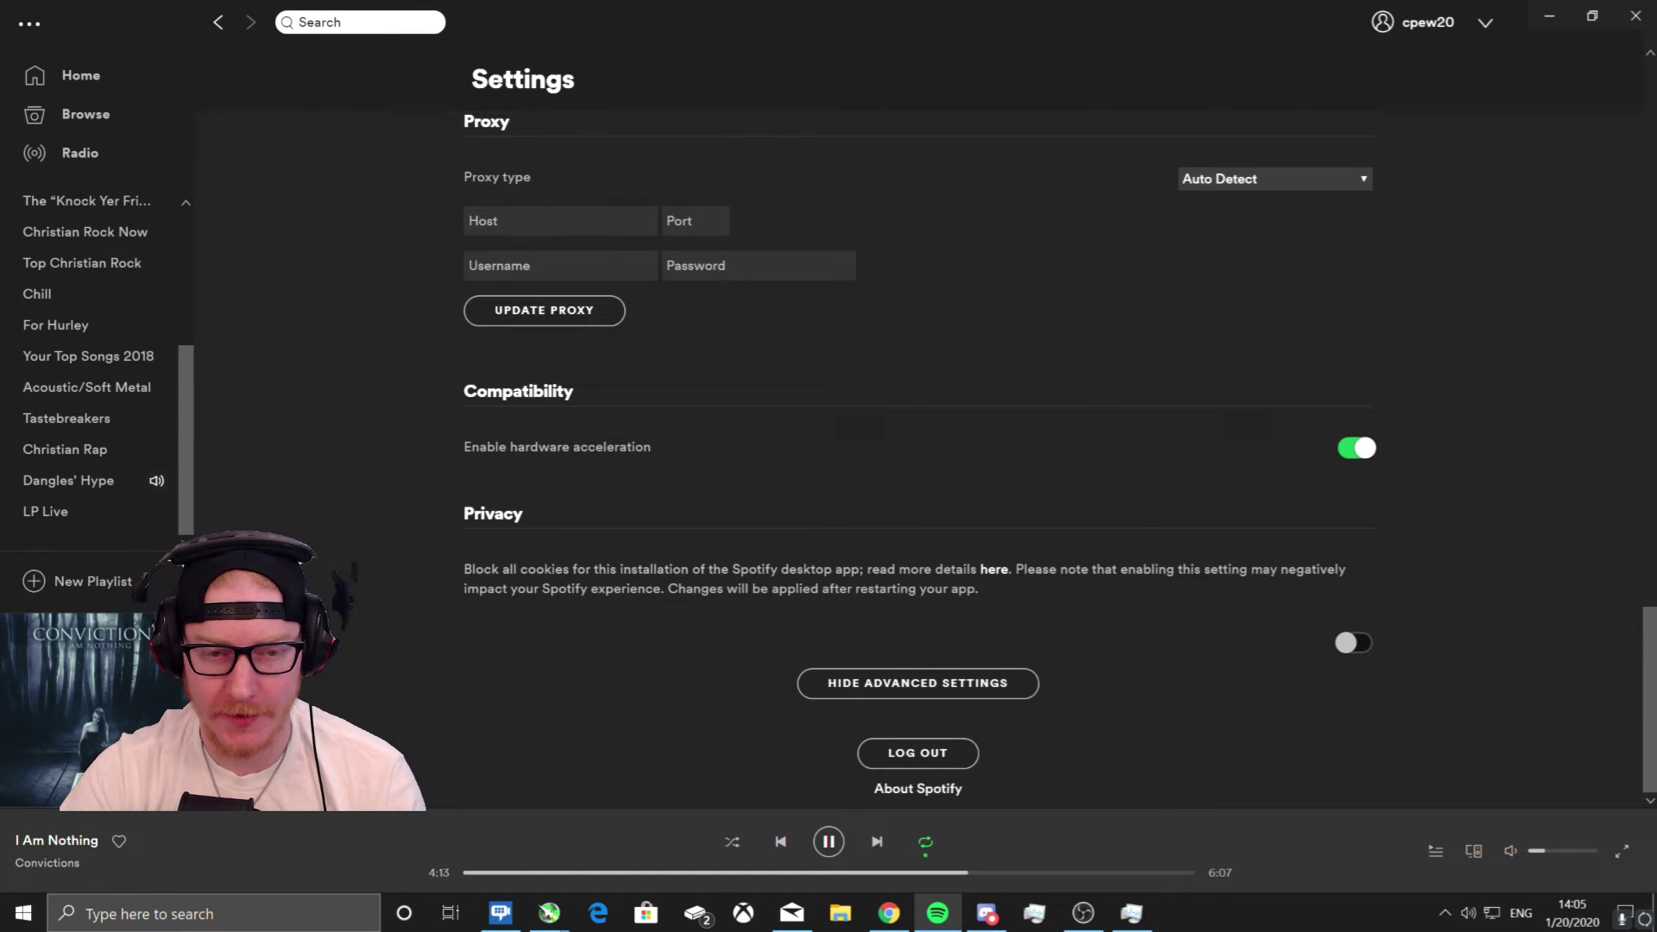
{"action": "left_click", "coordinate": [56, 840]}
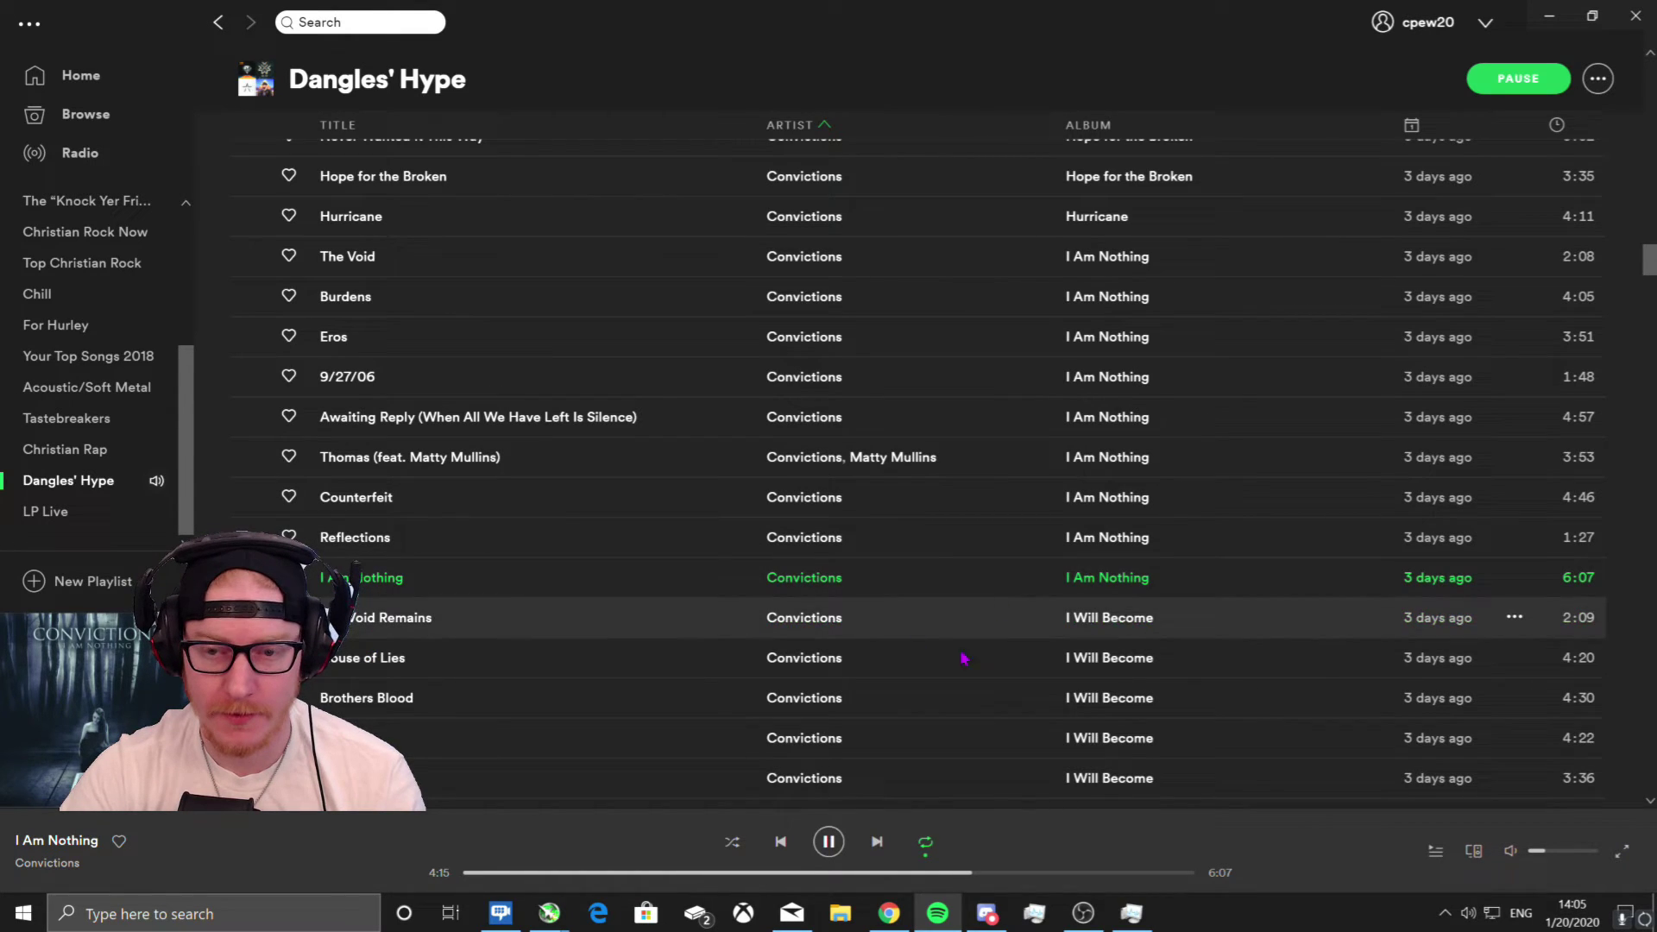
{"action": "left_click", "coordinate": [938, 913]}
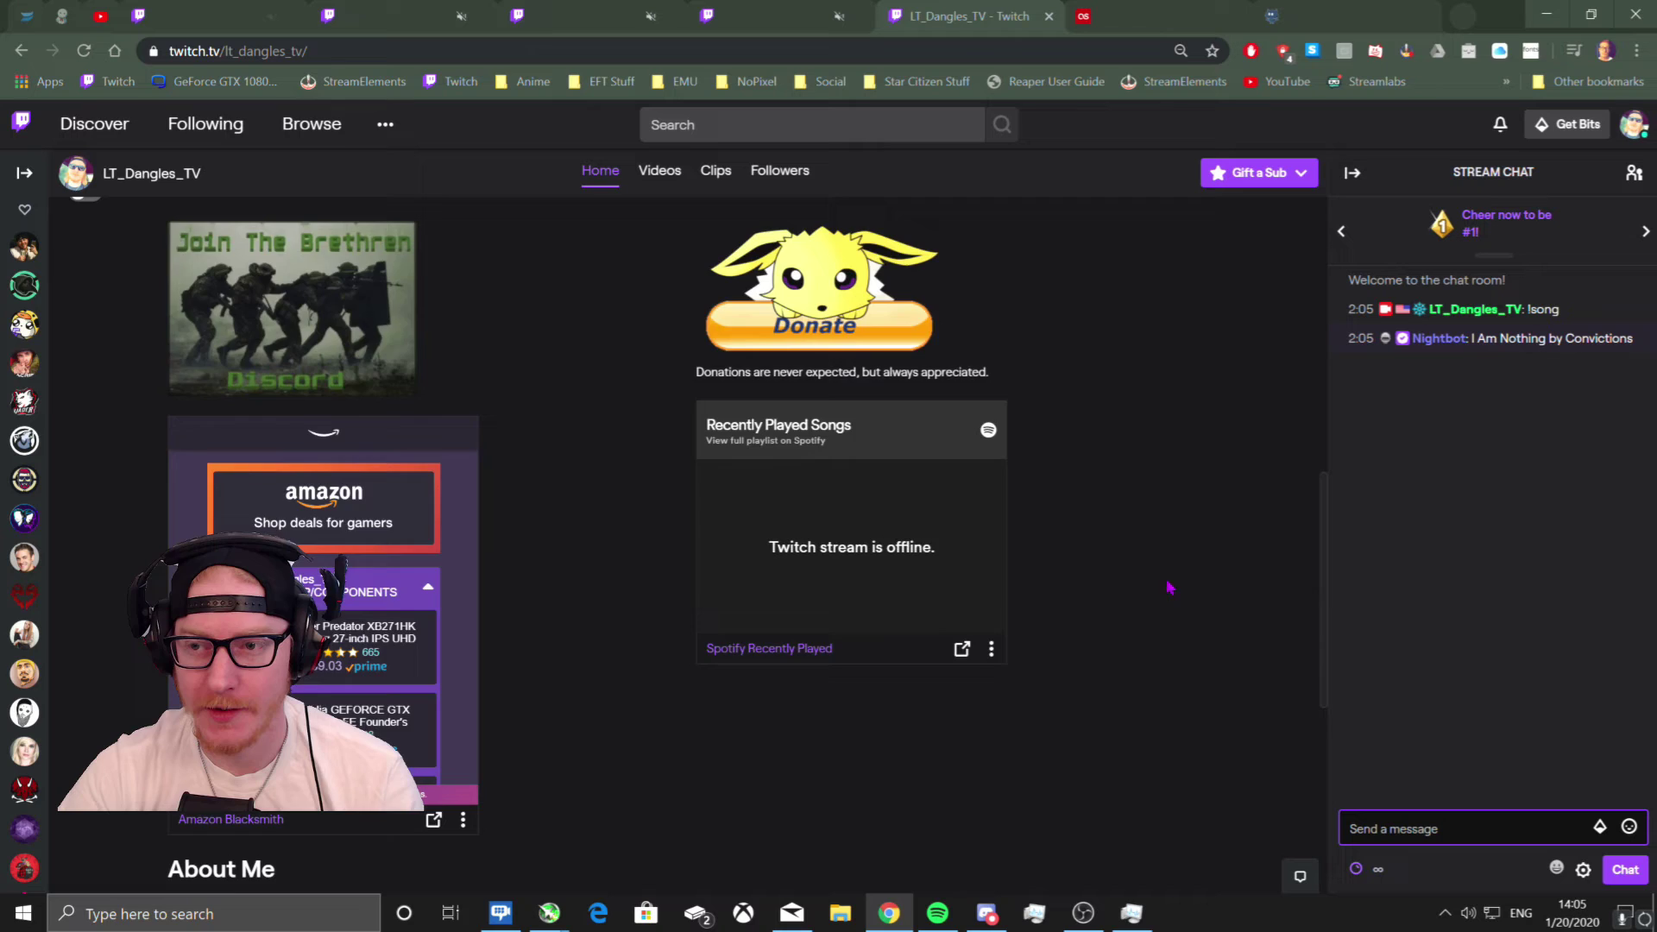
{"action": "scroll", "coordinate": [1047, 481], "scroll_direction": "up", "scroll_amount": 5}
Go via the Last.fm Track My Music tab back to the Nightbot command list.
{"action": "key", "text": "ctrl+Tab"}
{"action": "scroll", "coordinate": [1374, 258], "scroll_direction": "up", "scroll_amount": 5}
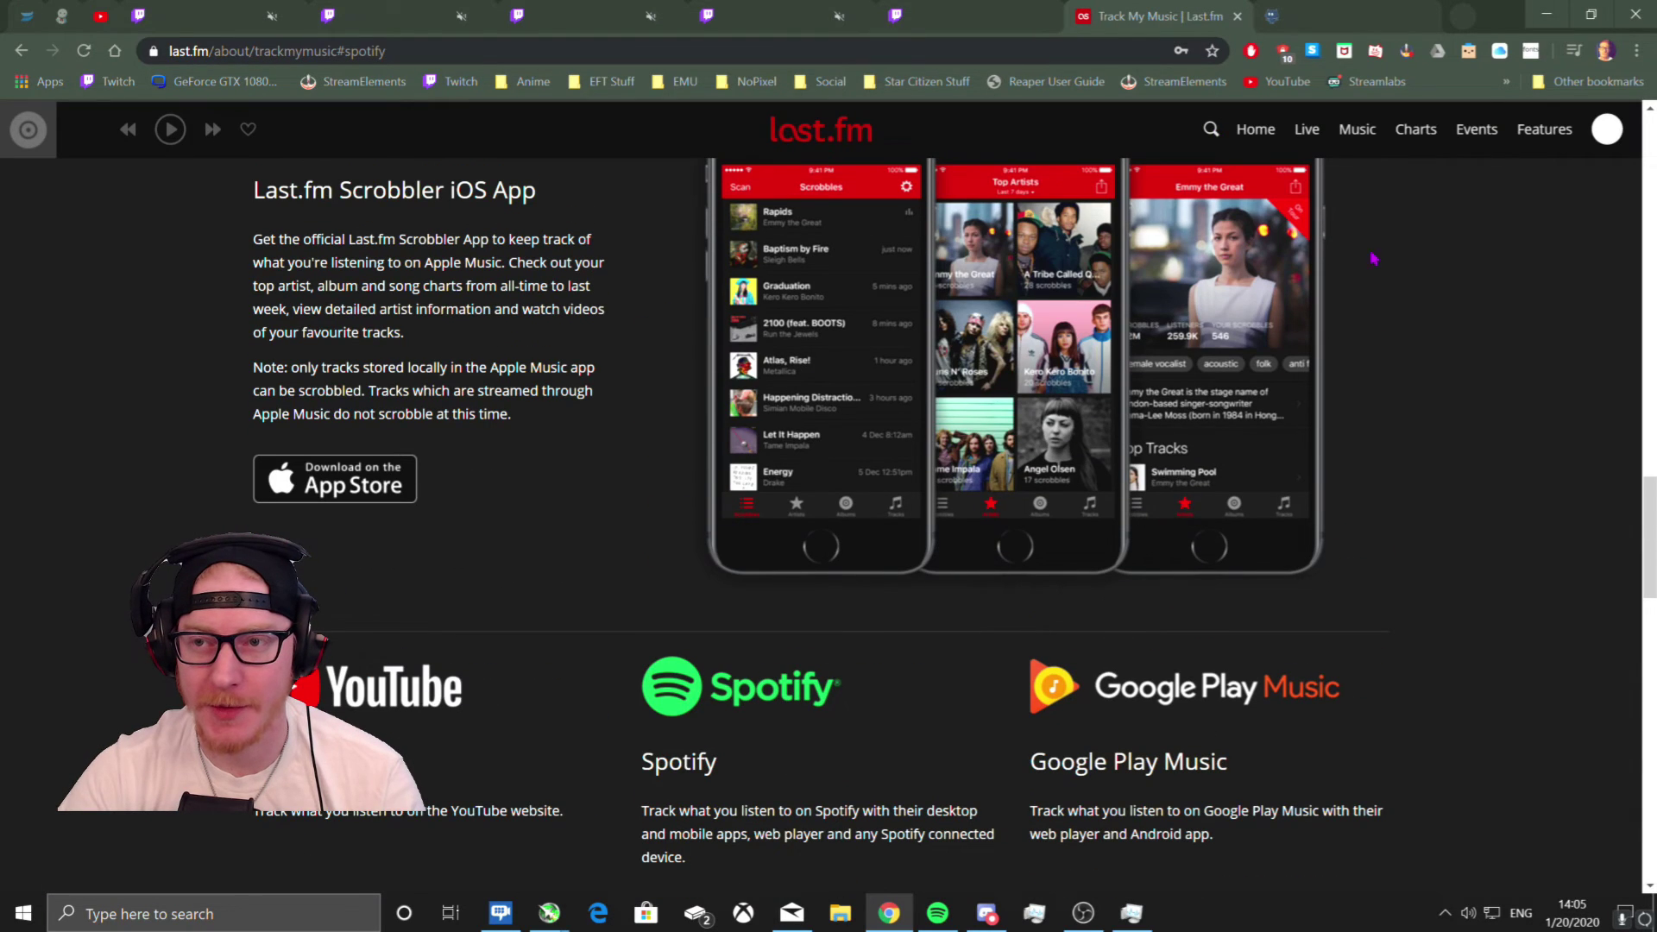
{"action": "scroll", "coordinate": [839, 509], "scroll_direction": "down", "scroll_amount": 1}
{"action": "scroll", "coordinate": [839, 510], "scroll_direction": "up", "scroll_amount": 1}
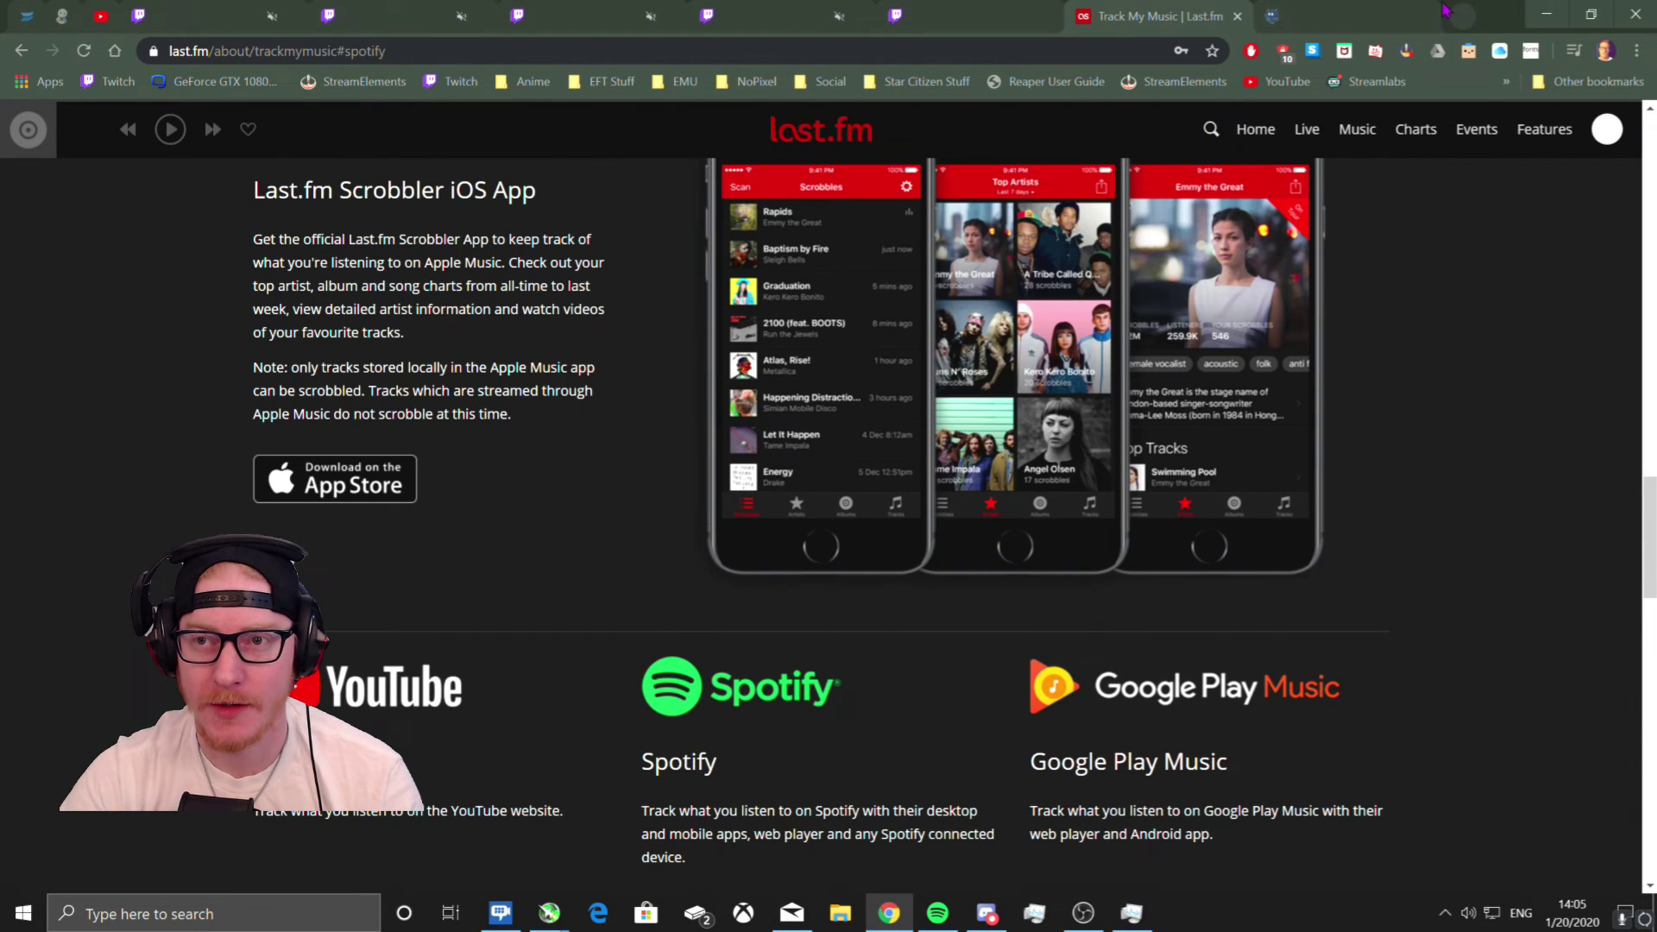
{"action": "left_click", "coordinate": [1363, 8]}
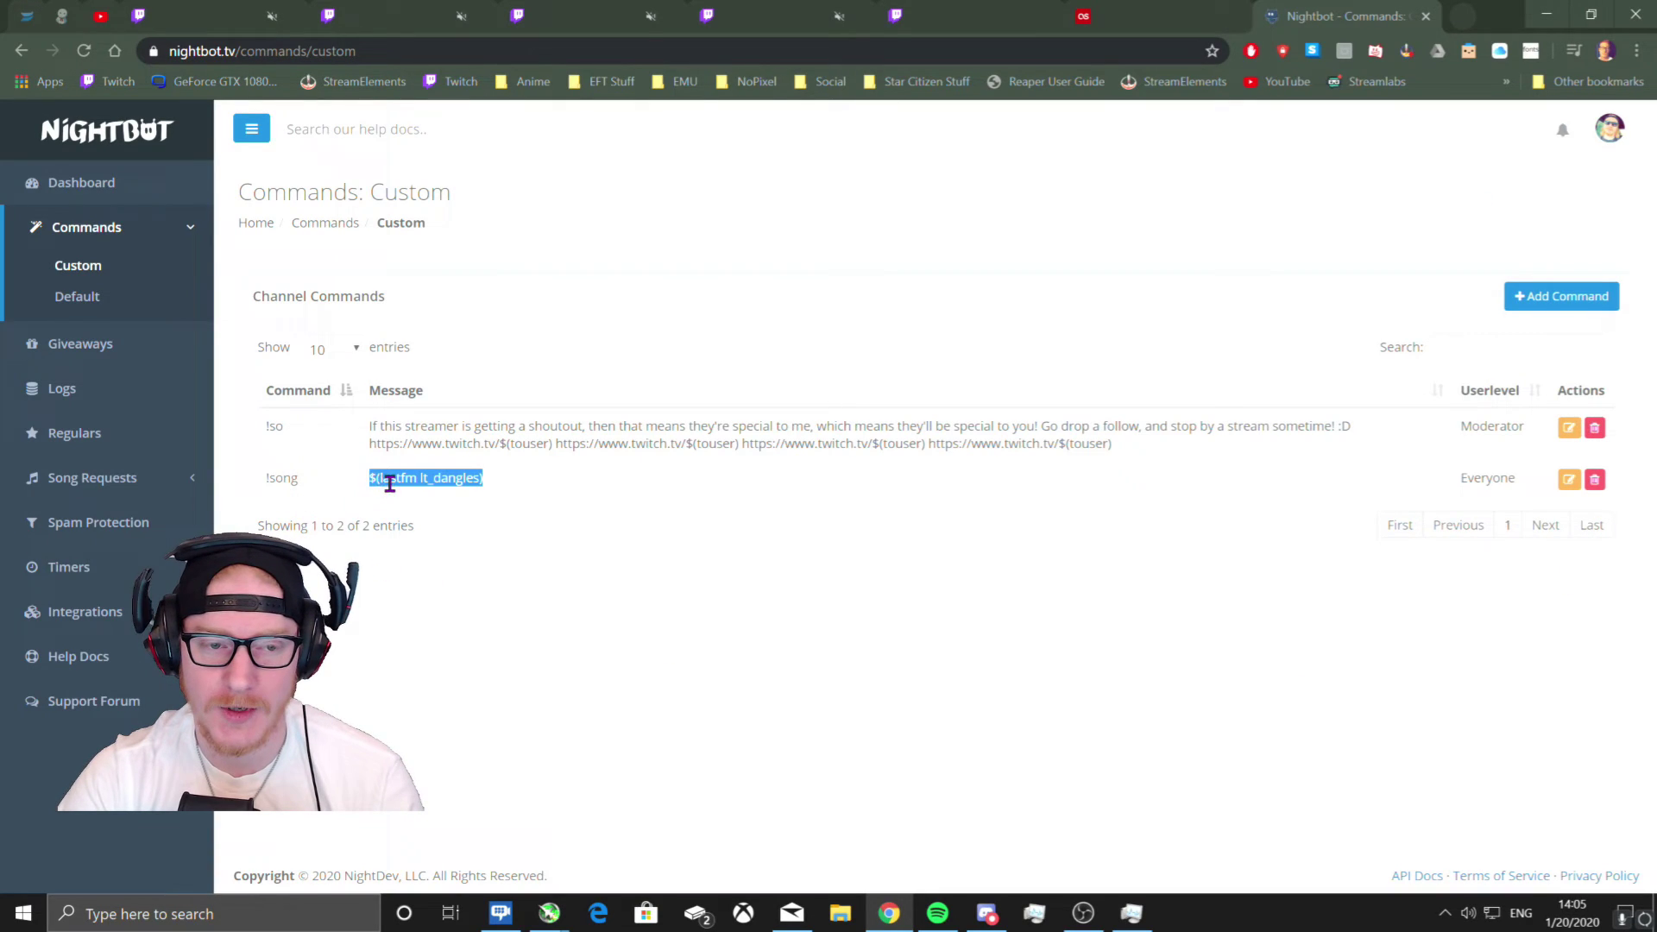
Highlight the Last.fm username in the !song reply, then switch to the Last.fm tab.
{"action": "mouse_move", "coordinate": [418, 481]}
{"action": "left_mouse_down"}
{"action": "mouse_move", "coordinate": [492, 481]}
{"action": "mouse_move", "coordinate": [442, 486]}
{"action": "left_mouse_up"}
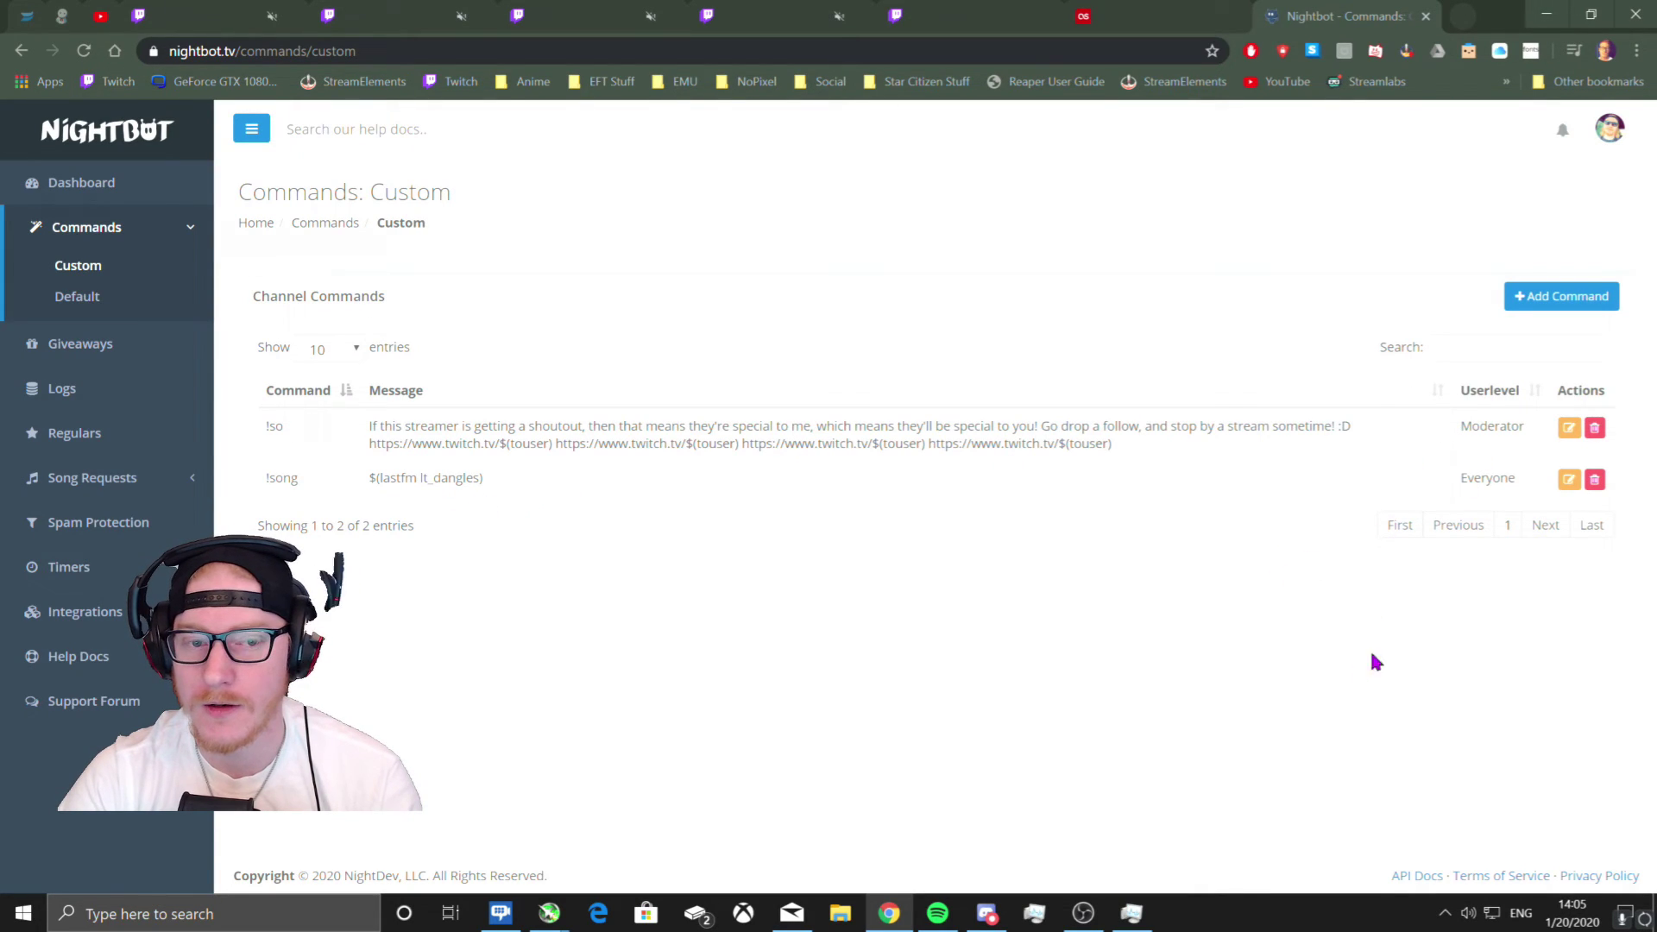
{"action": "left_click", "coordinate": [1122, 16]}
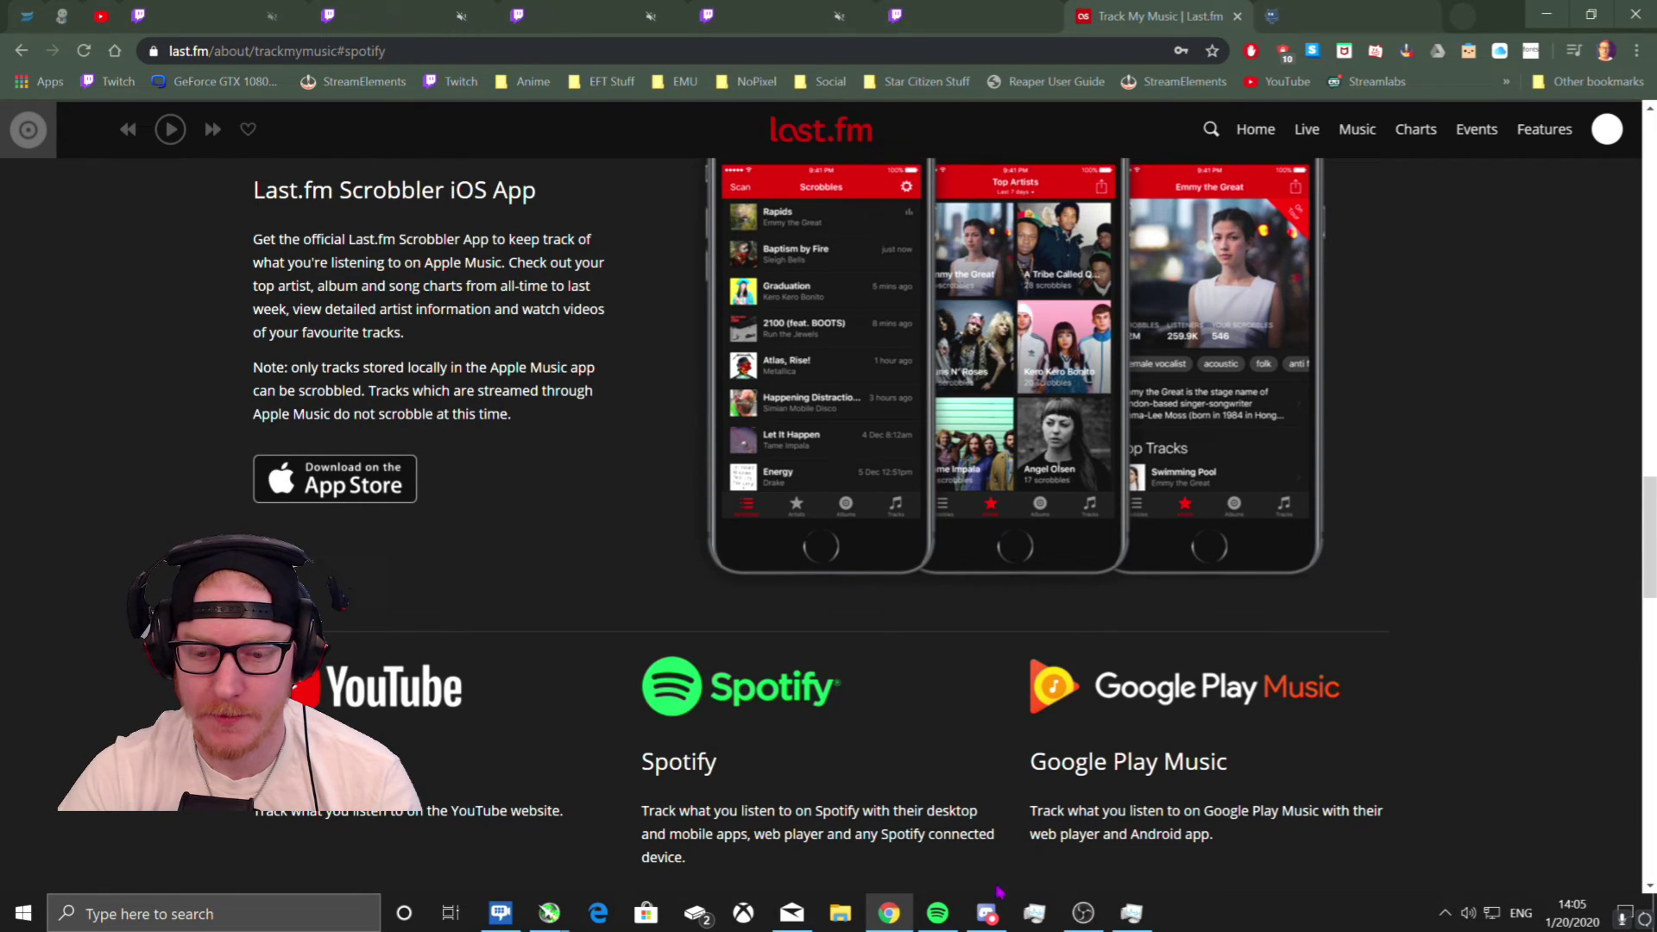
Bring OBS Studio to the front, showing chat's !song request and Nightbot's reply.
{"action": "left_click", "coordinate": [1083, 913]}
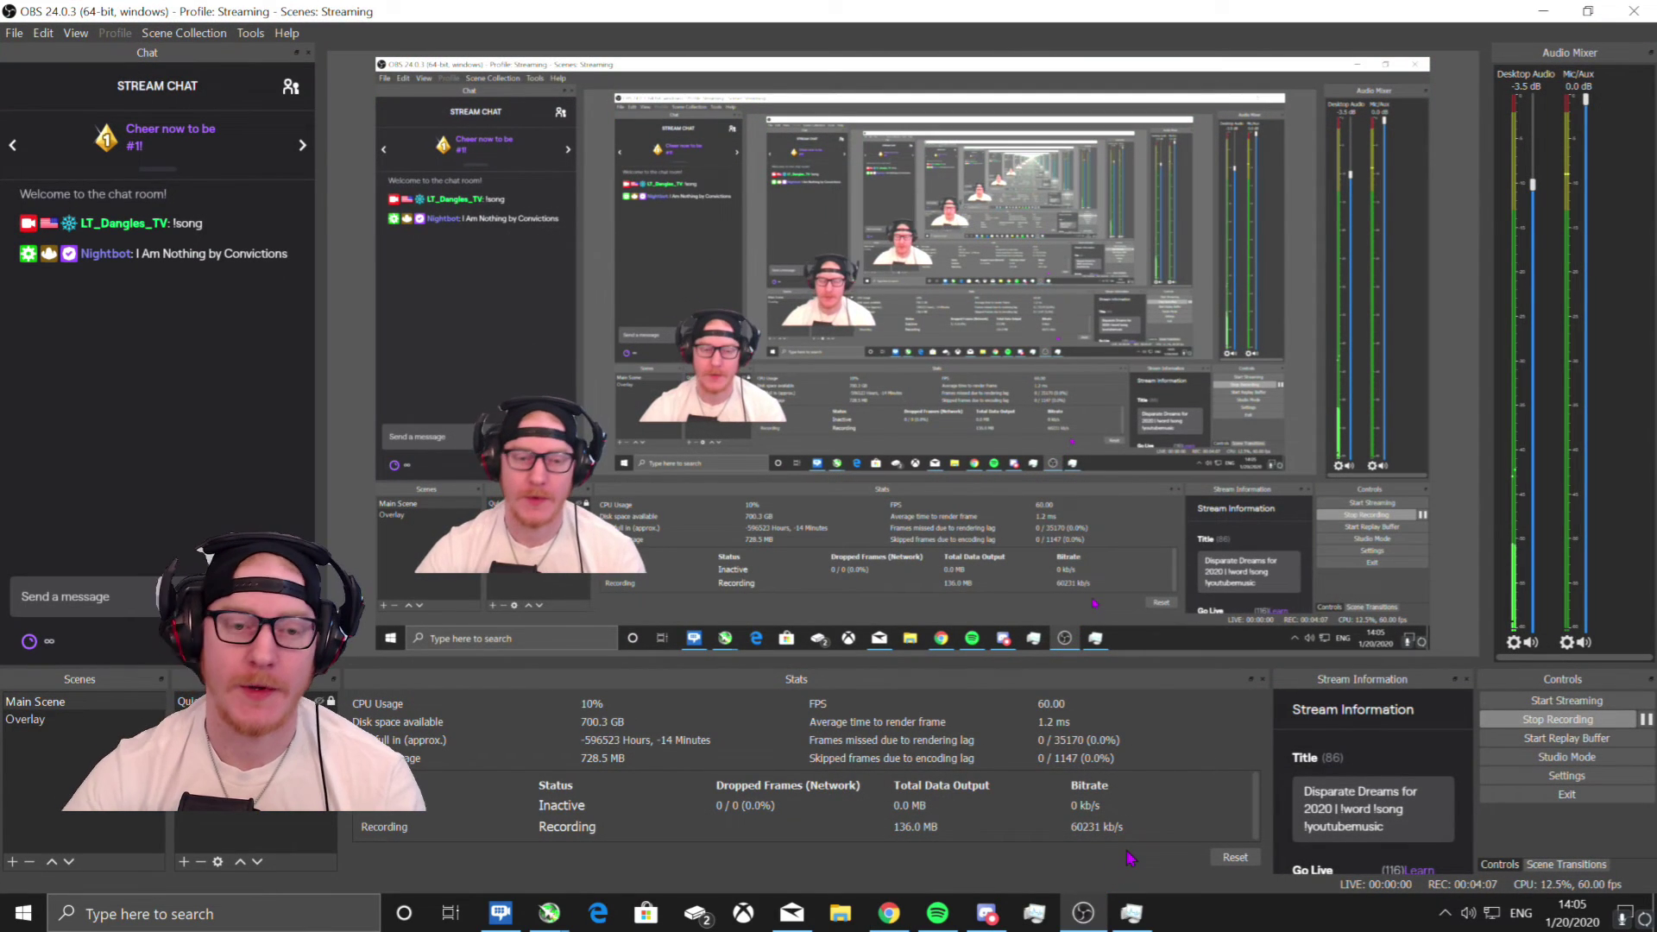